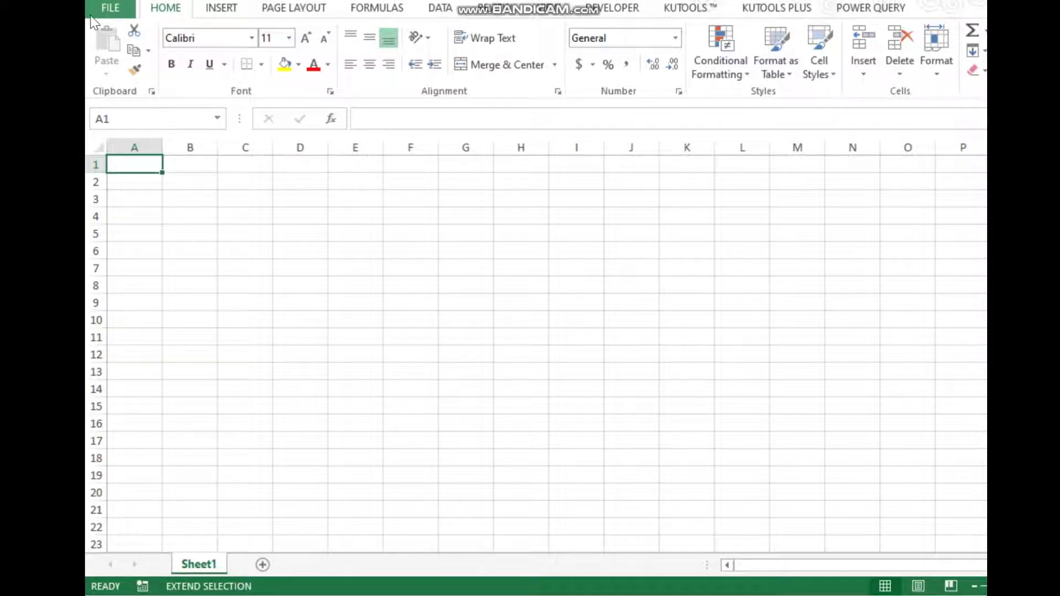
- Browse the File backstage Info and New template pages, ending on the Open page's recent workbooks
{"action": "key", "text": "alt+f"}
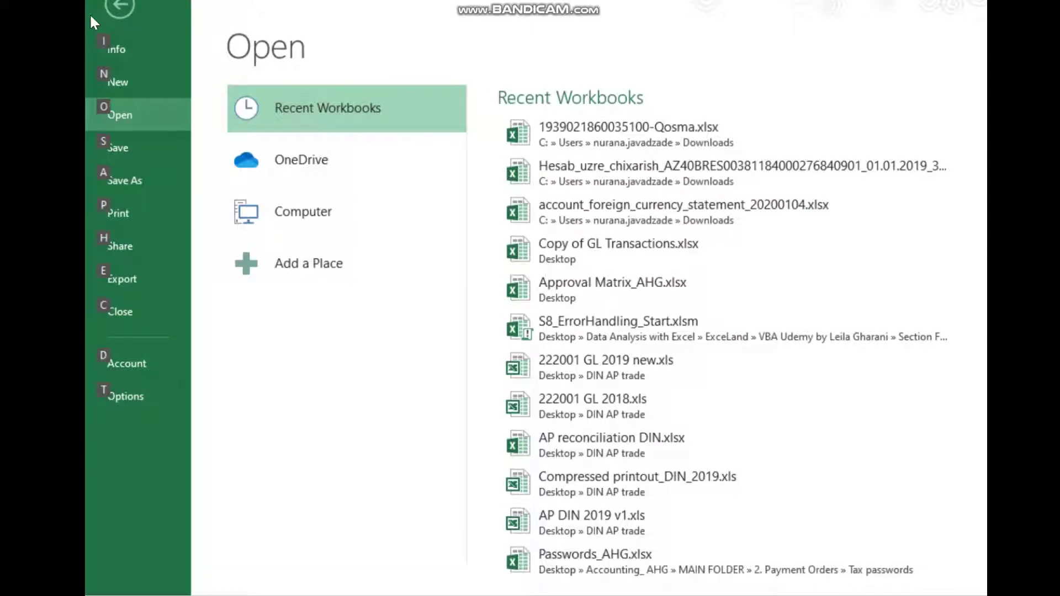
{"action": "key", "text": "alt"}
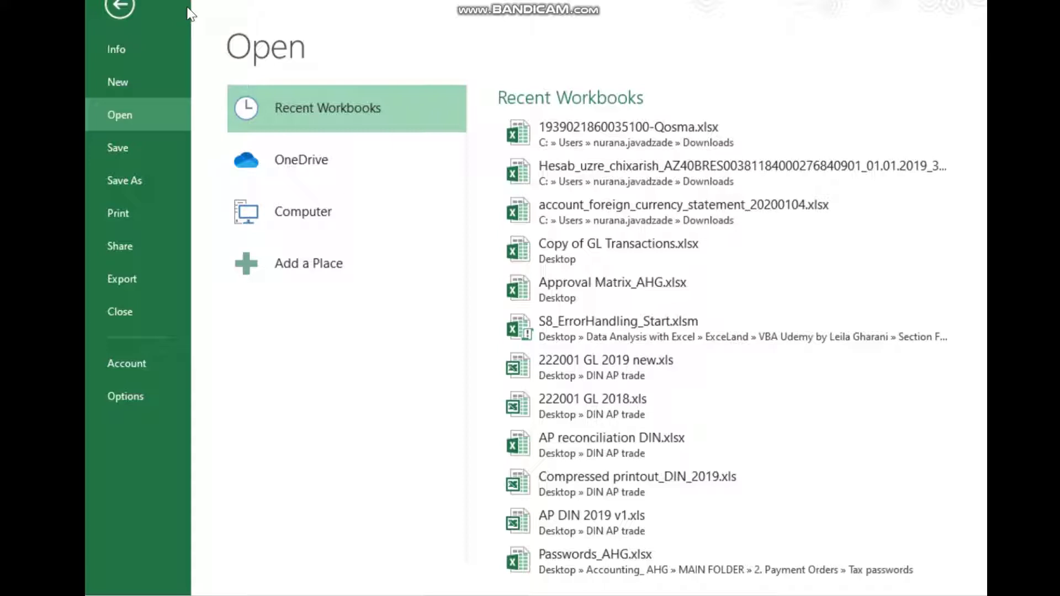
{"action": "left_click", "coordinate": [162, 49]}
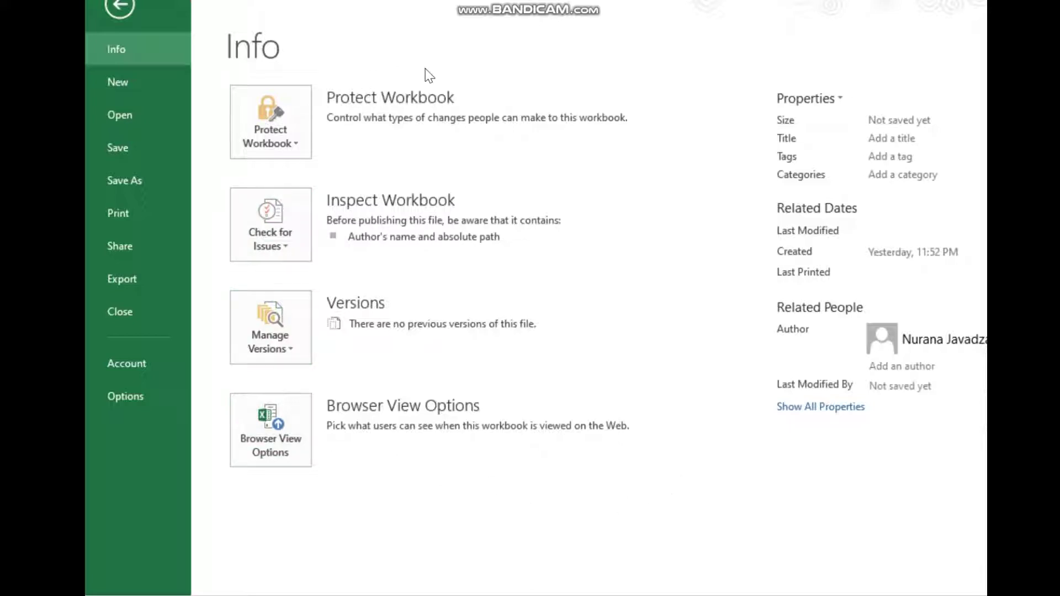
{"action": "left_click", "coordinate": [137, 87]}
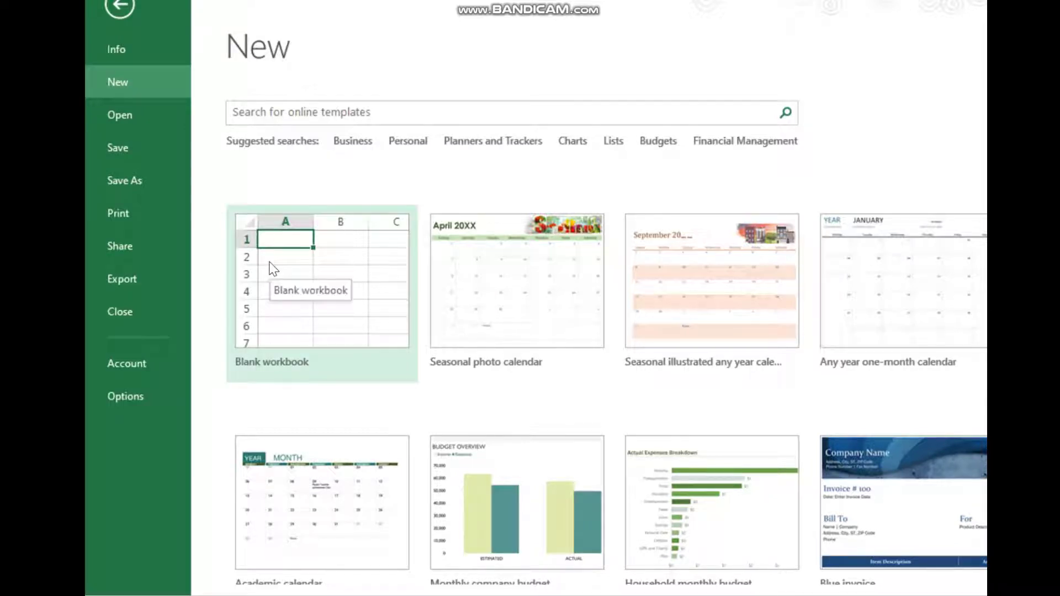
{"action": "left_click", "coordinate": [166, 116]}
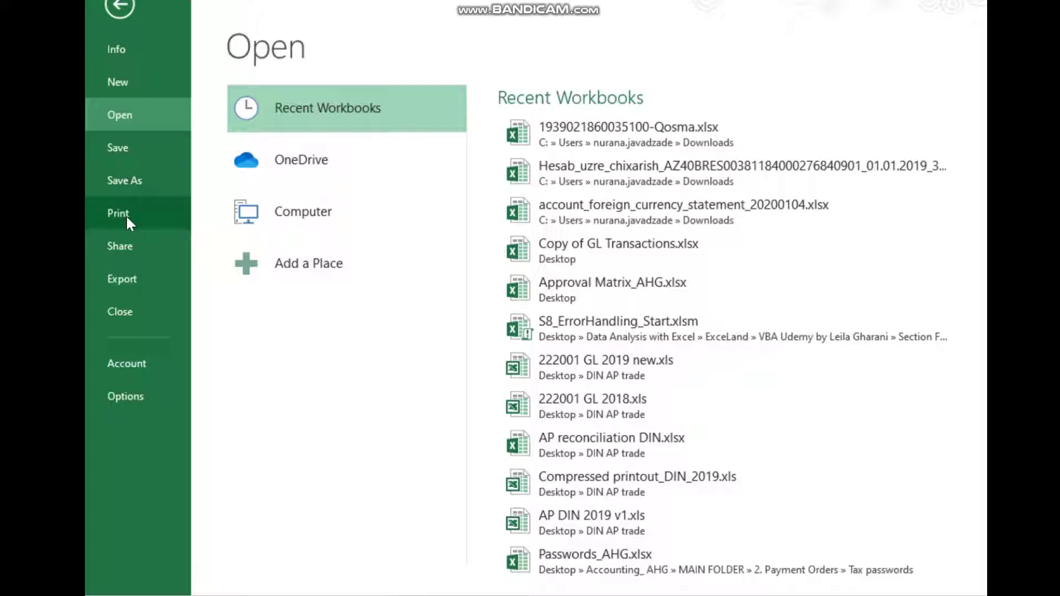
- Check the Account page's Office Background list, keep Doodle Circles, and open Excel Options
{"action": "left_click", "coordinate": [142, 366]}
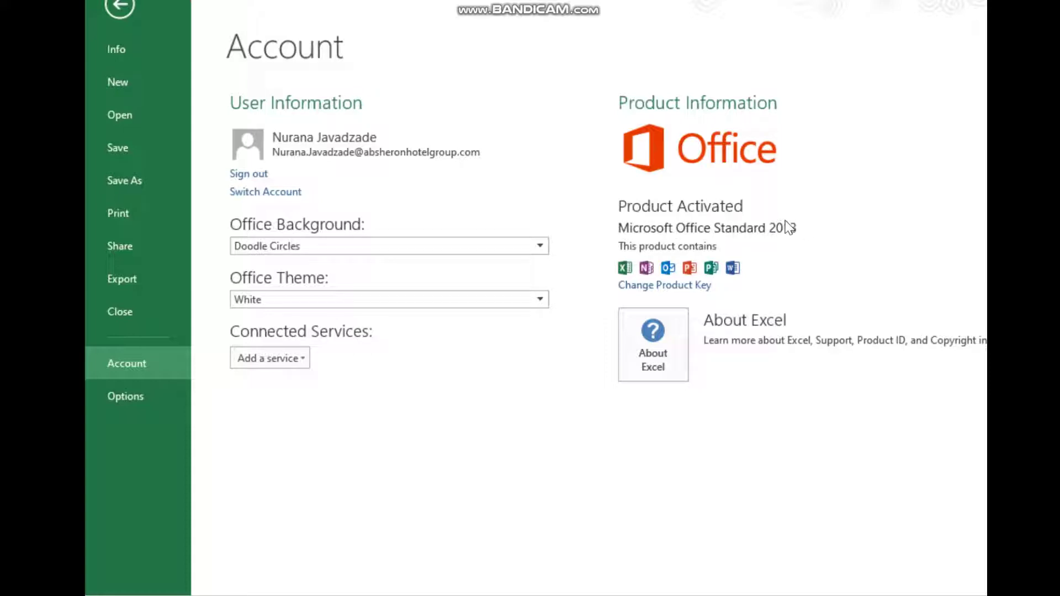
{"action": "left_click", "coordinate": [434, 247]}
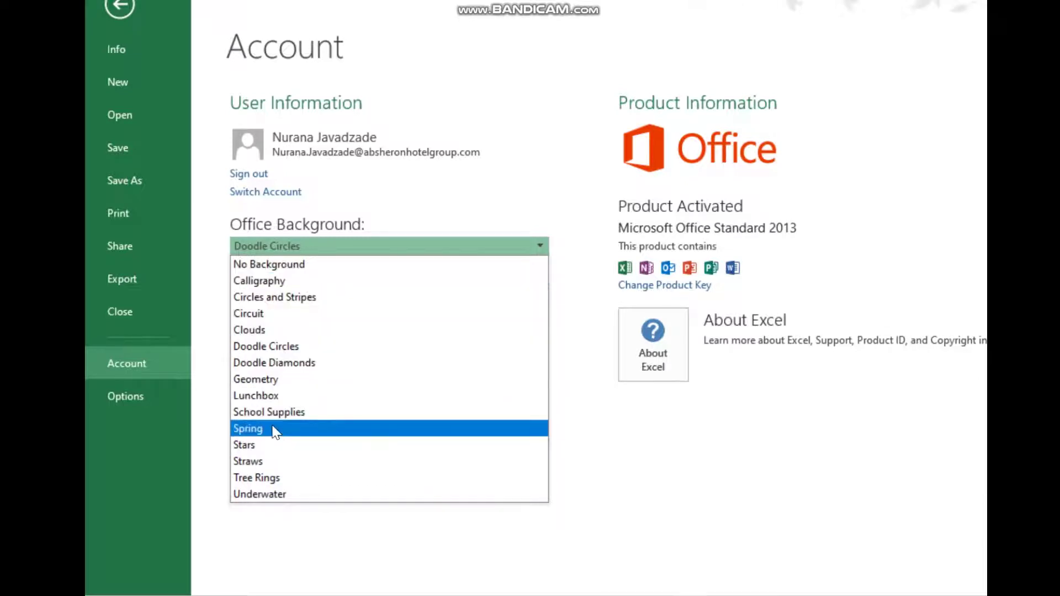
{"action": "left_click", "coordinate": [762, 40]}
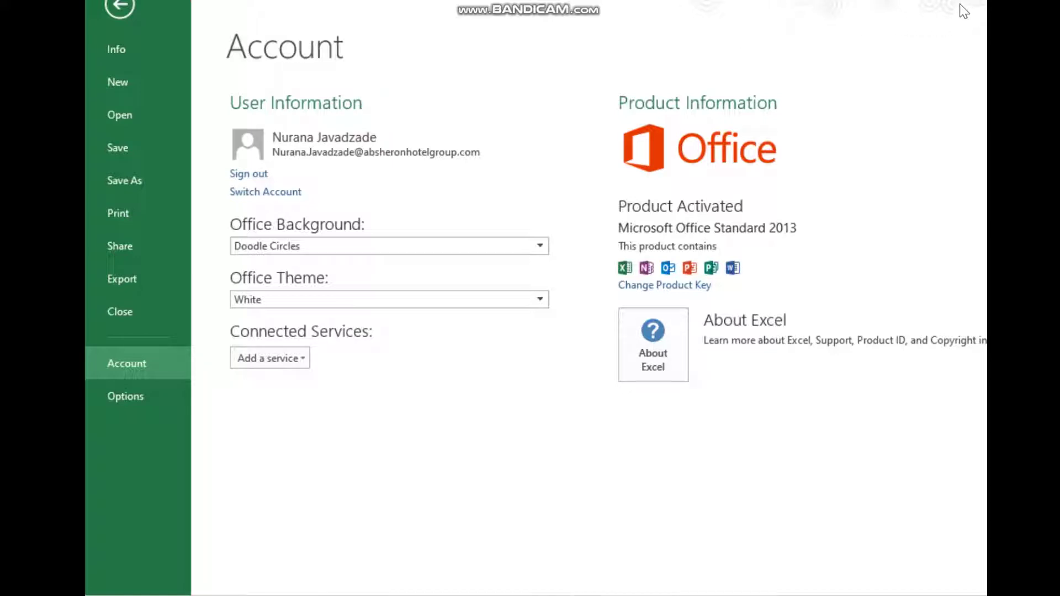
{"action": "left_click", "coordinate": [158, 404]}
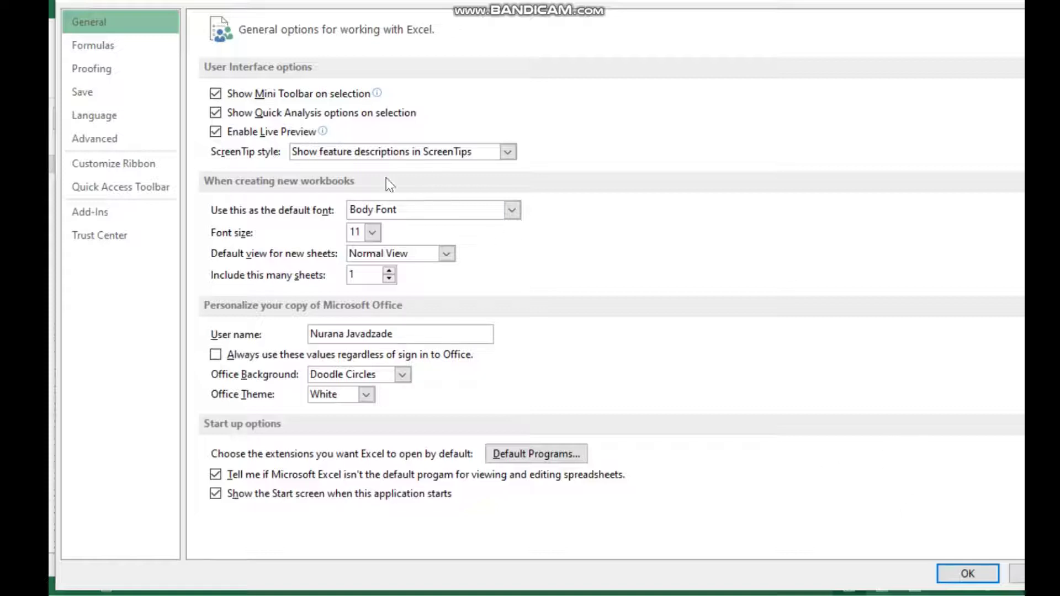
- On the General page, keep the Body Font size 11 defaults and select the sheets-per-workbook value
{"action": "left_click", "coordinate": [102, 22]}
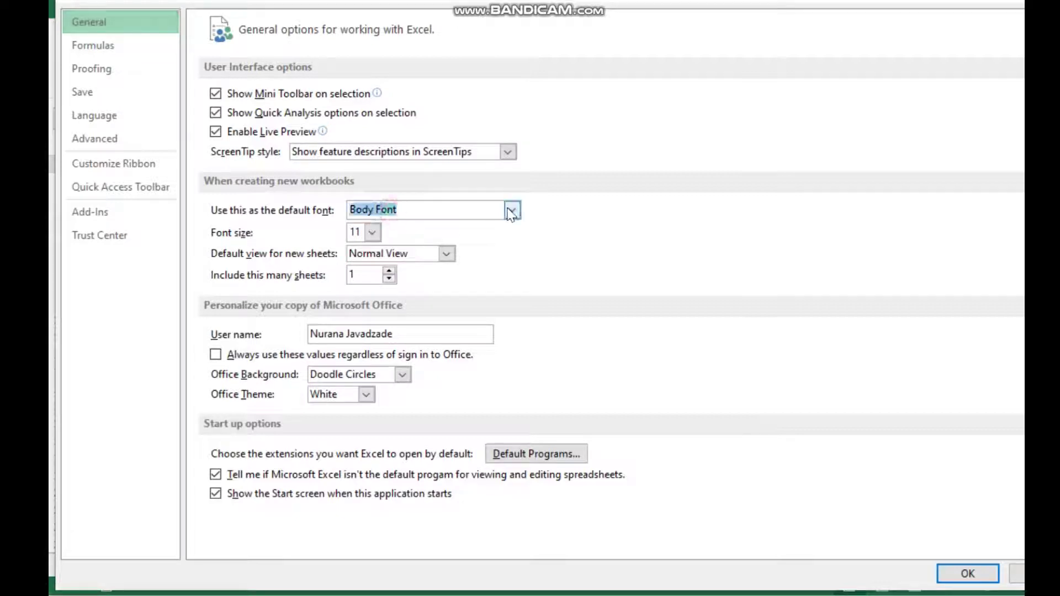
{"action": "left_click", "coordinate": [513, 210]}
{"action": "left_click", "coordinate": [512, 210]}
{"action": "left_click", "coordinate": [374, 233]}
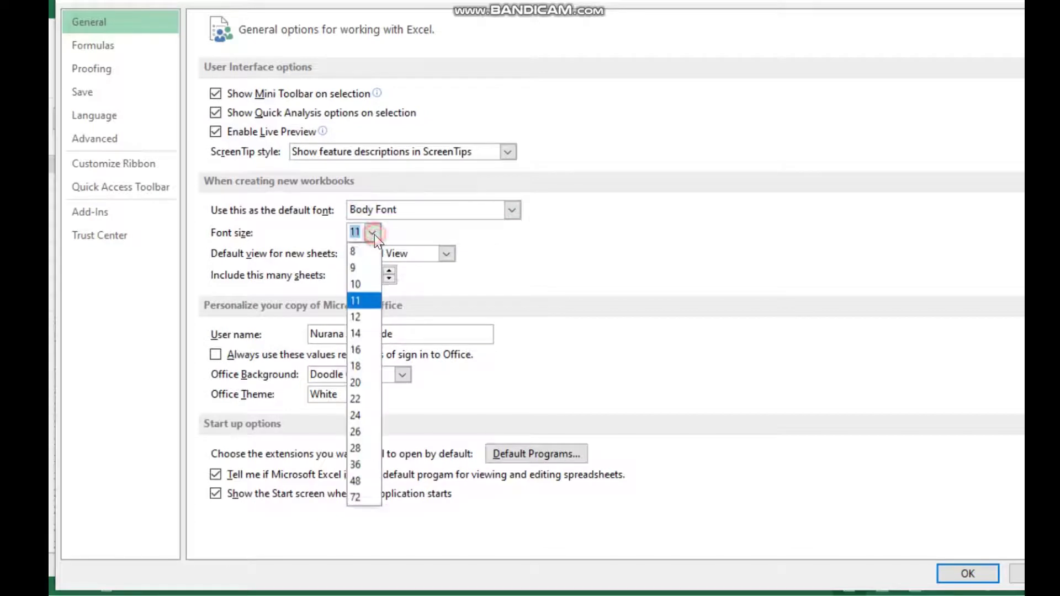
{"action": "left_click", "coordinate": [373, 233]}
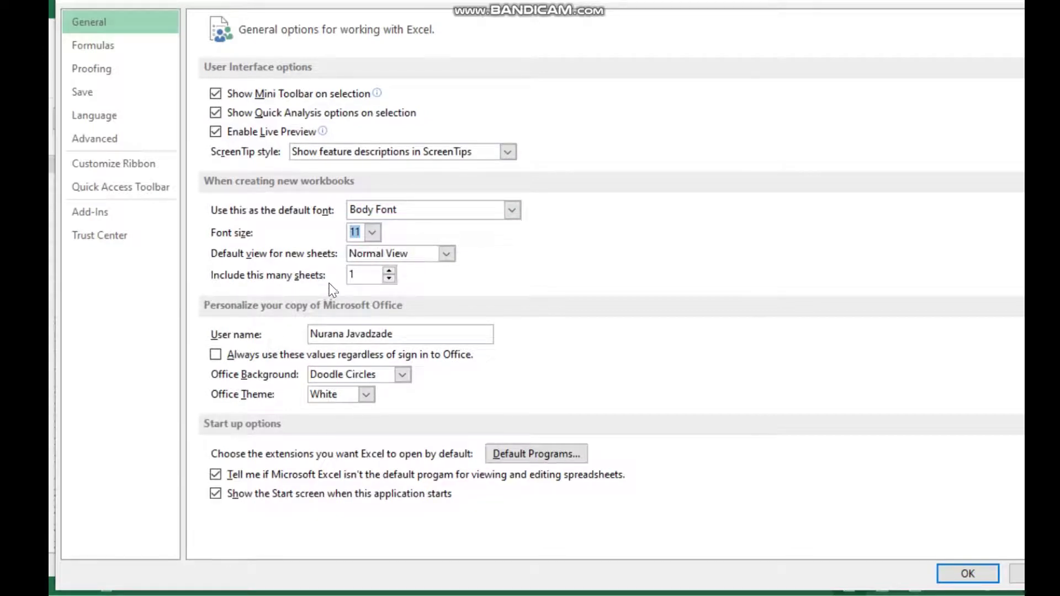
{"action": "double_click", "coordinate": [366, 276]}
- Enter 3 as the number of sheets for new workbooks and apply the options
{"action": "type", "text": "3"}
{"action": "left_click", "coordinate": [967, 574]}
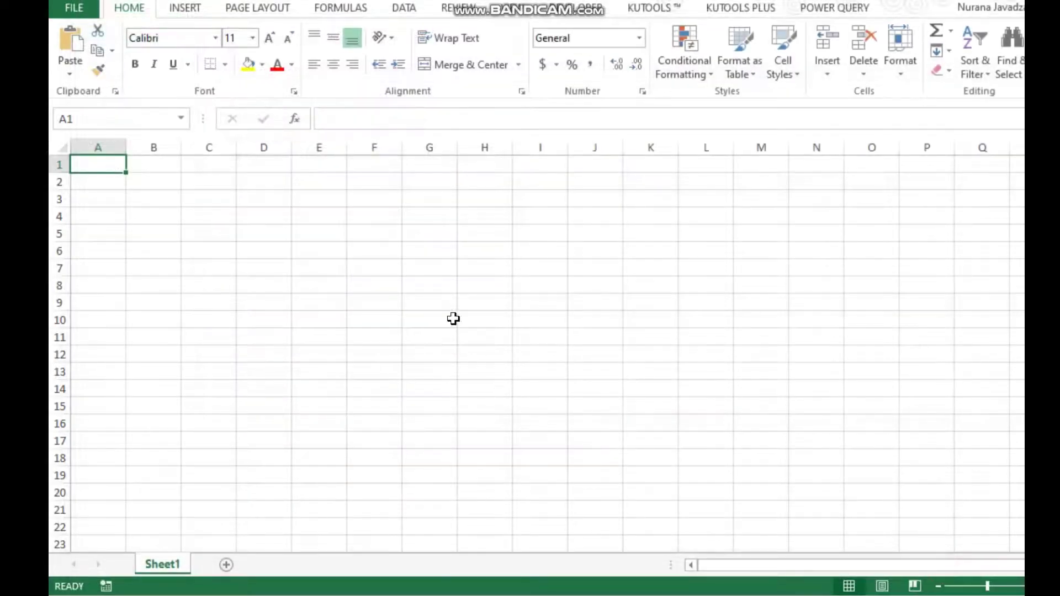
{"action": "left_click", "coordinate": [444, 302]}
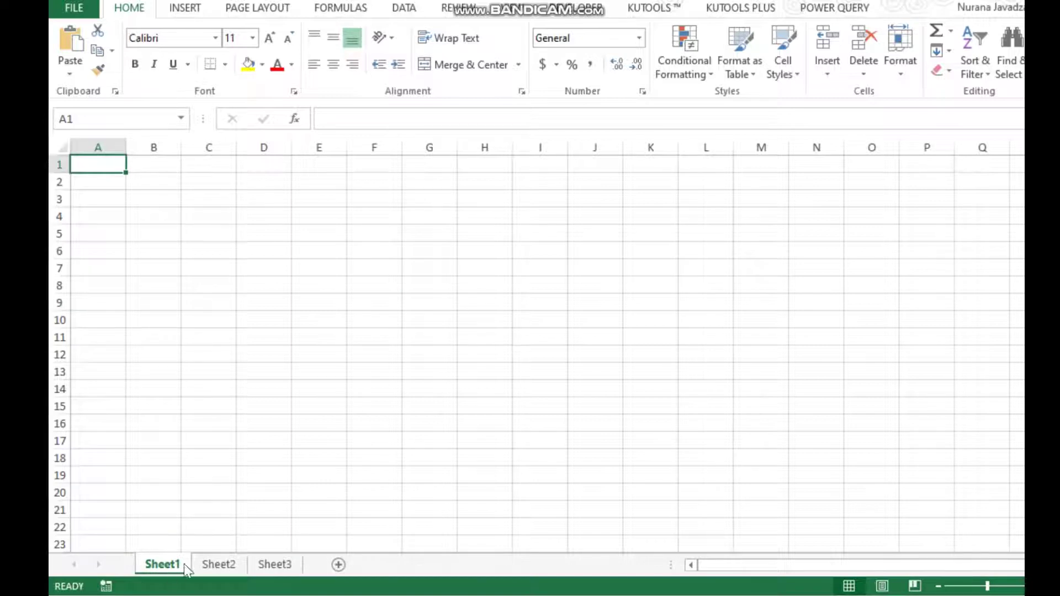
- Step through Sheet2 and Sheet3, then return to Sheet1 in the new workbook
{"action": "left_click", "coordinate": [207, 562]}
{"action": "left_click", "coordinate": [278, 566]}
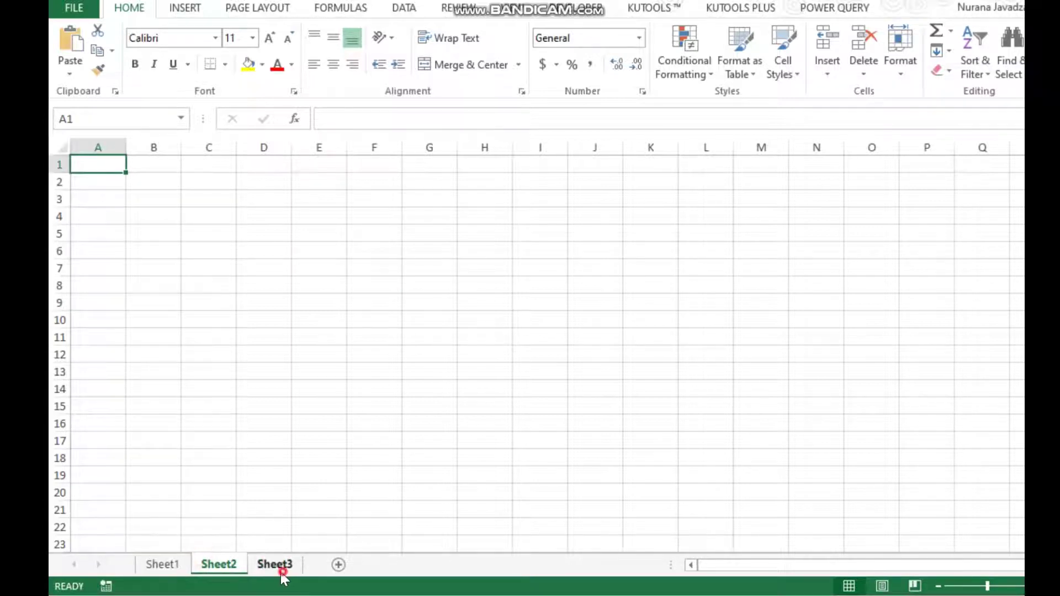
{"action": "left_click", "coordinate": [176, 571]}
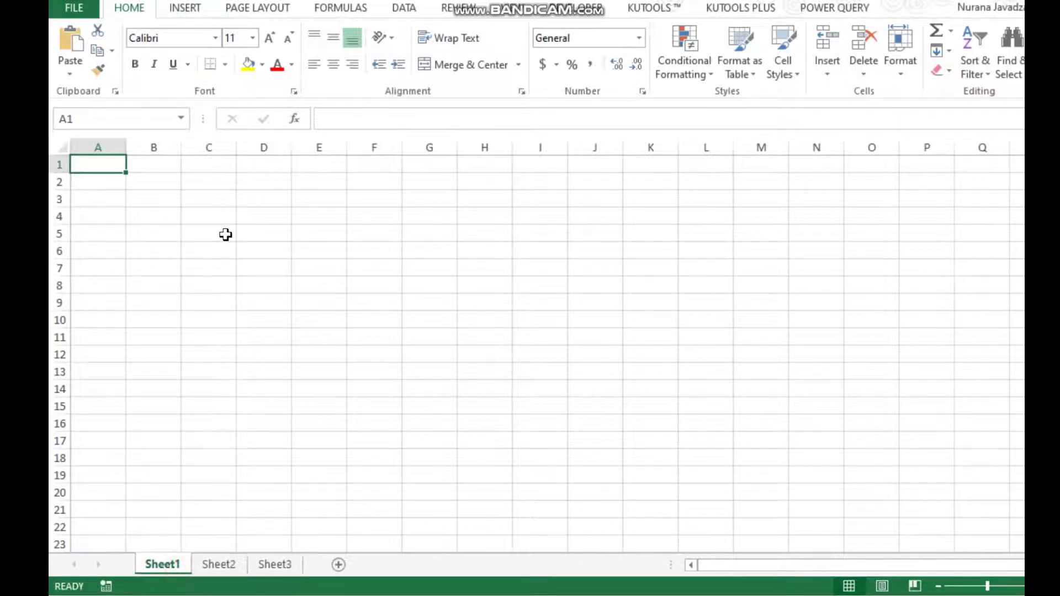
- Reopen Excel Options, change the new-workbook sheet count to 1, and view Formulas
{"action": "key", "text": "ctrl+o"}
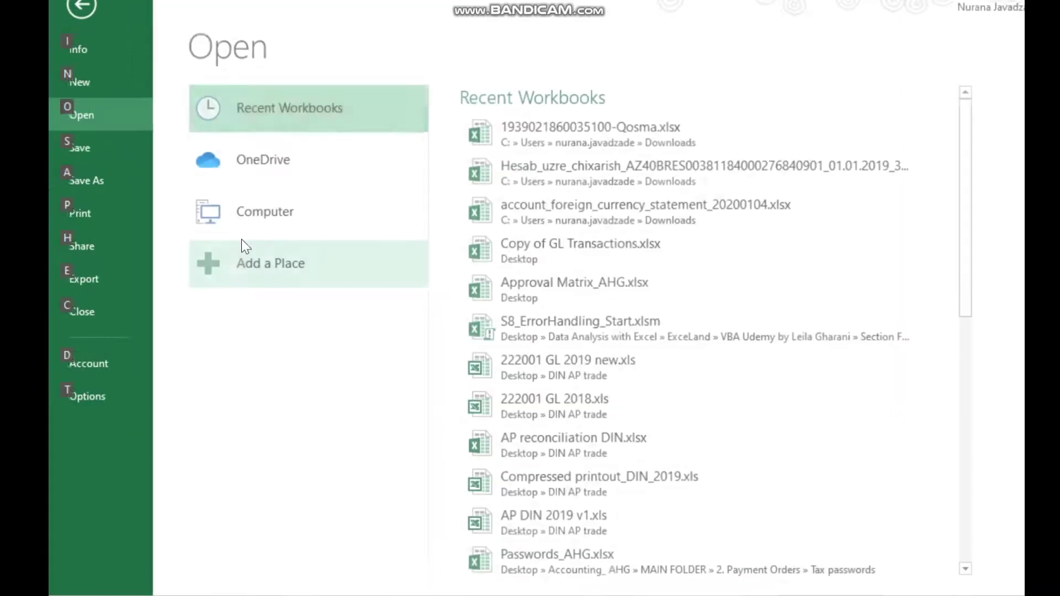
{"action": "left_click", "coordinate": [105, 388]}
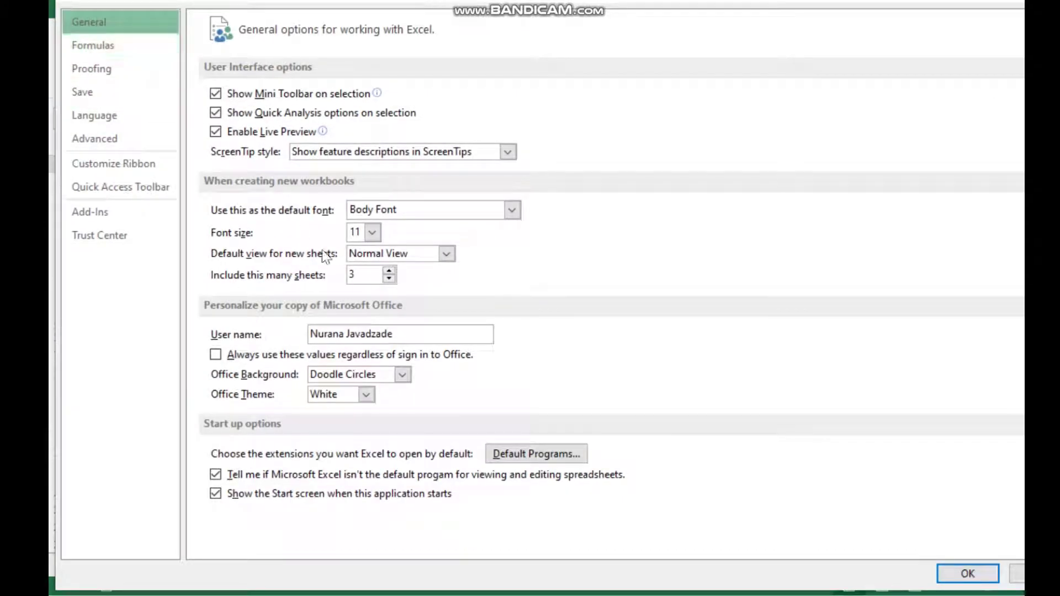
{"action": "double_click", "coordinate": [352, 274]}
{"action": "type", "text": "1"}
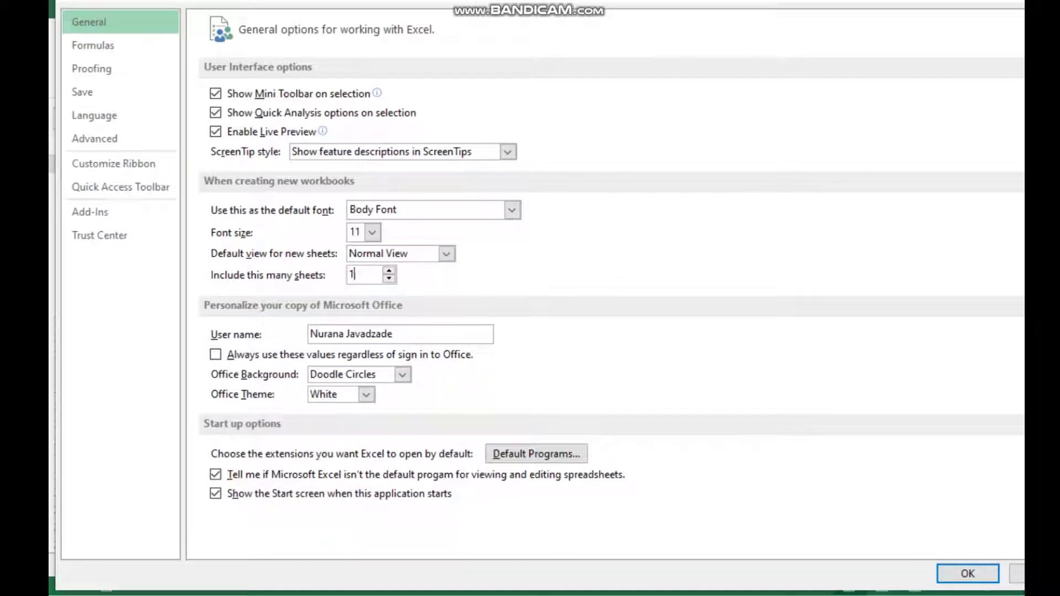
{"action": "left_click", "coordinate": [95, 48]}
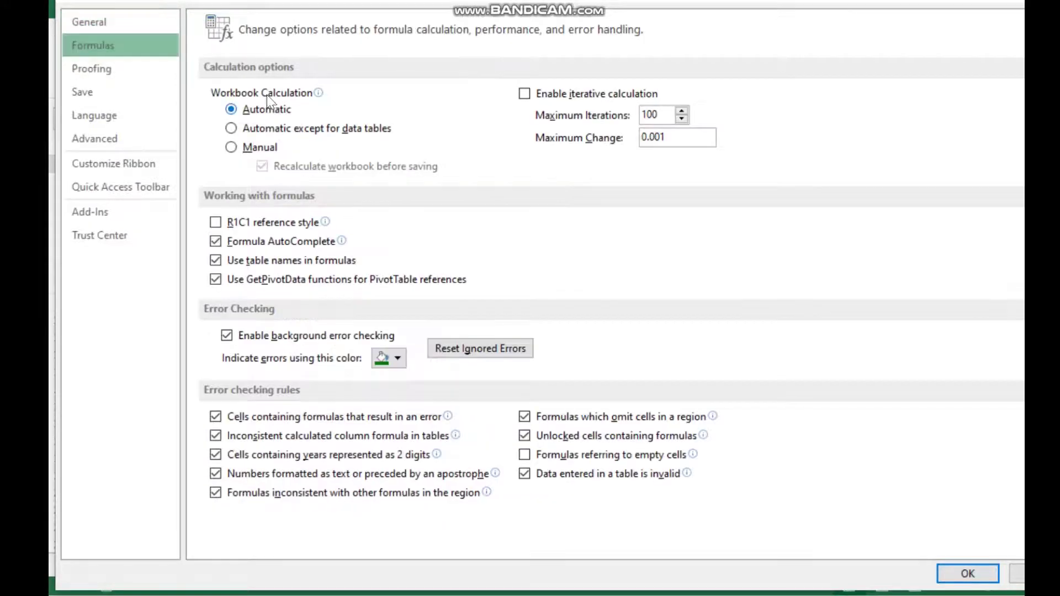
{"action": "mouse_move", "coordinate": [318, 93]}
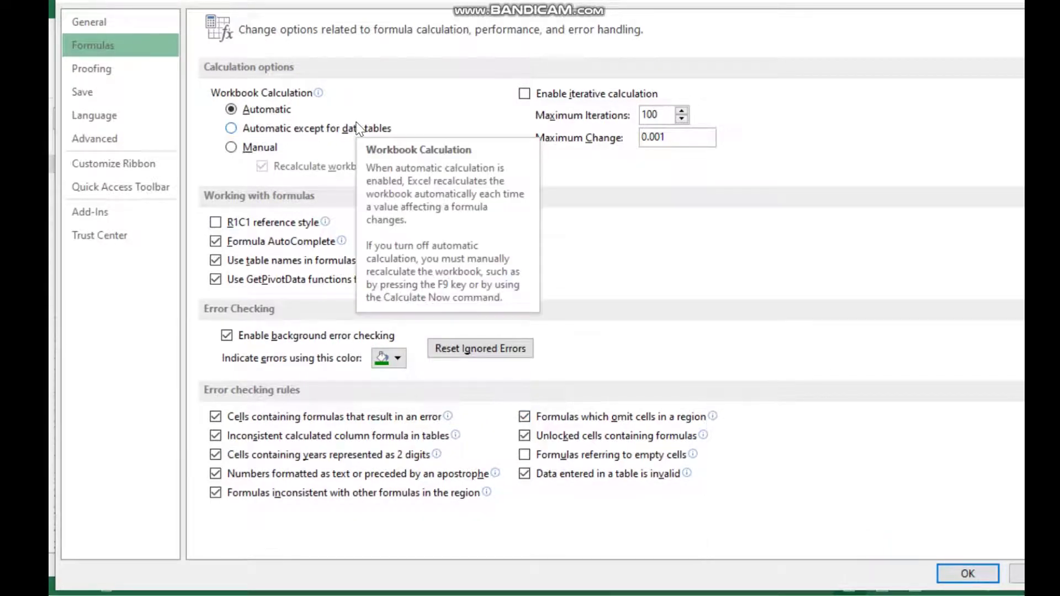
- Keep calculation Automatic, enable R1C1 reference style, and apply with OK
{"action": "left_click", "coordinate": [231, 110]}
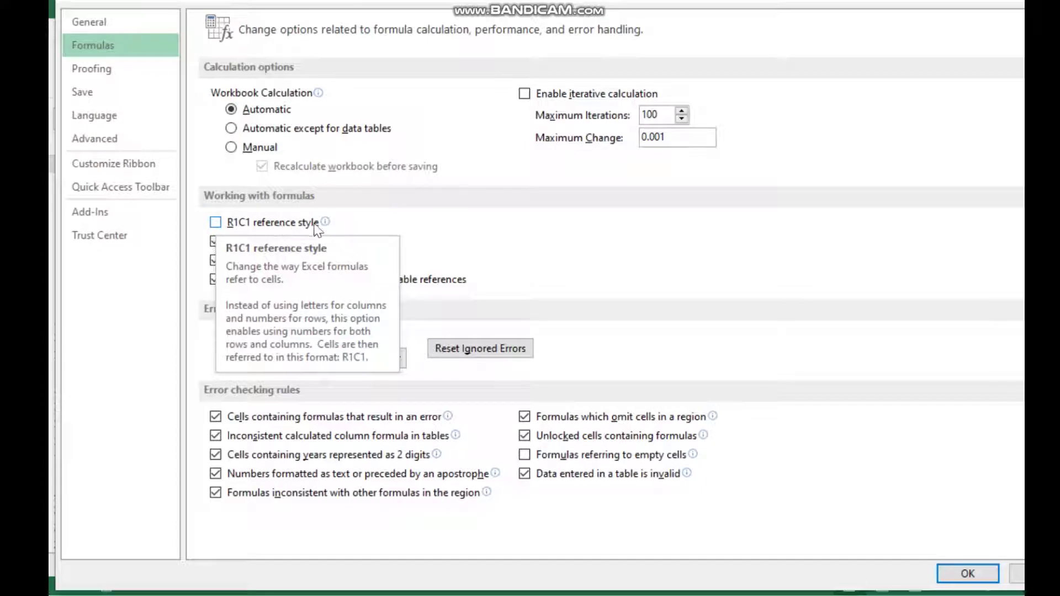
{"action": "left_click", "coordinate": [216, 222]}
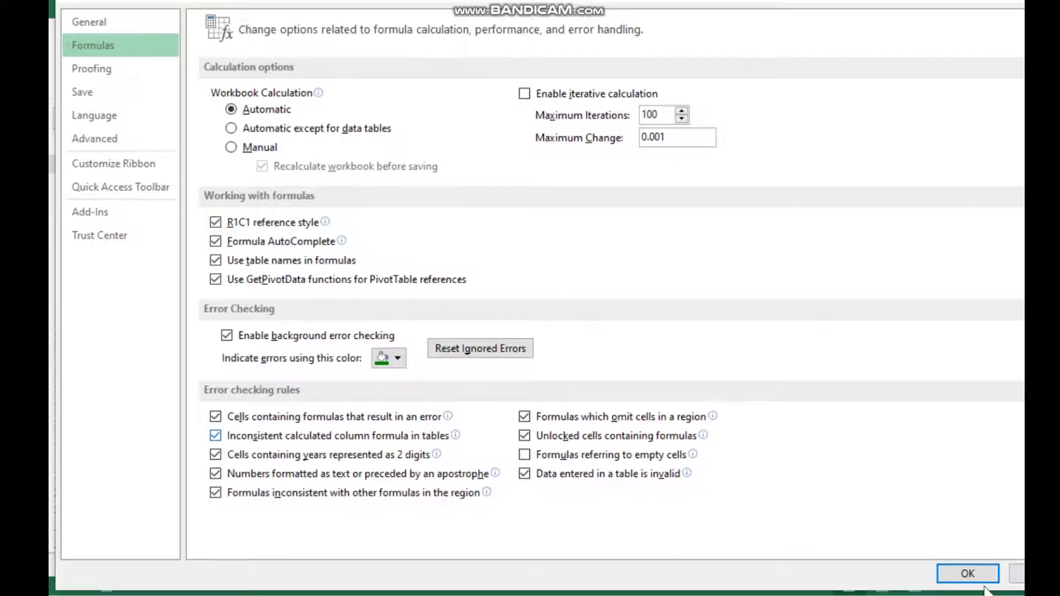
{"action": "left_click", "coordinate": [968, 573]}
- Create a new blank workbook and select cells, columns 1–16 and rows 1–23 in R1C1 style
{"action": "left_click", "coordinate": [232, 218]}
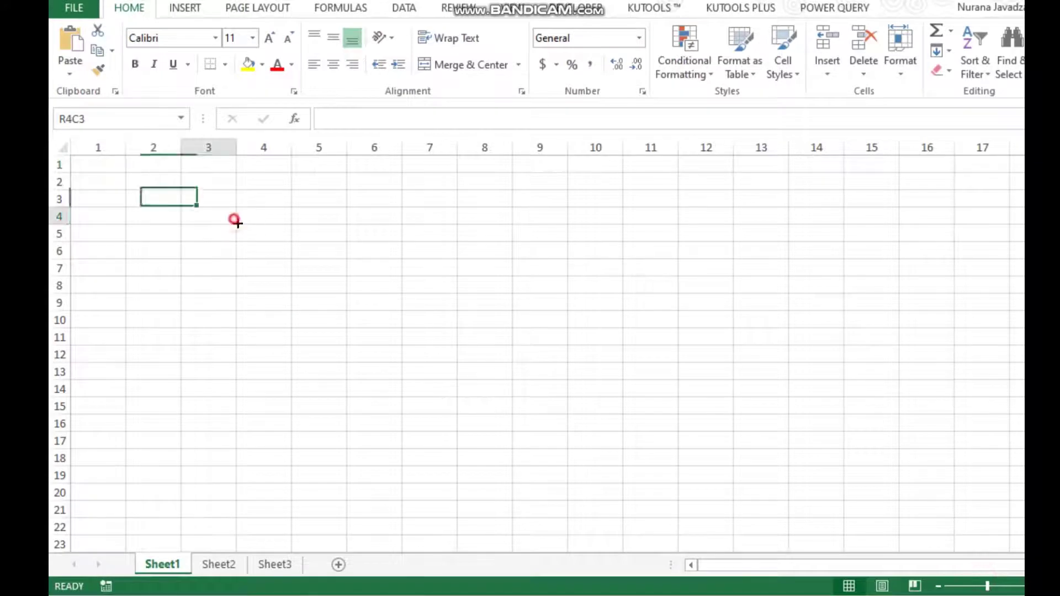
{"action": "key", "text": "ctrl+n"}
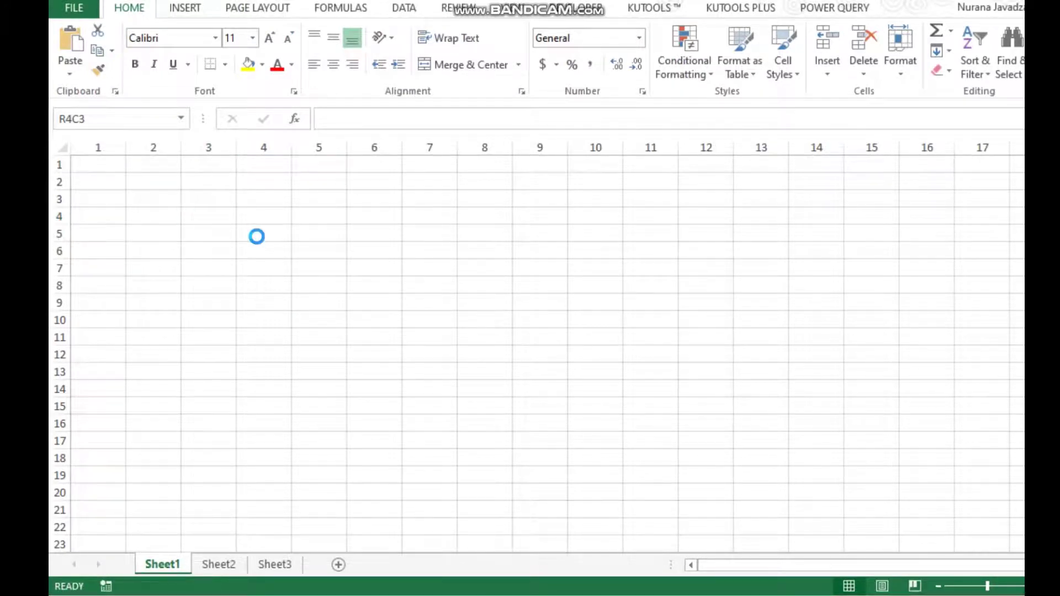
{"action": "left_click", "coordinate": [159, 185]}
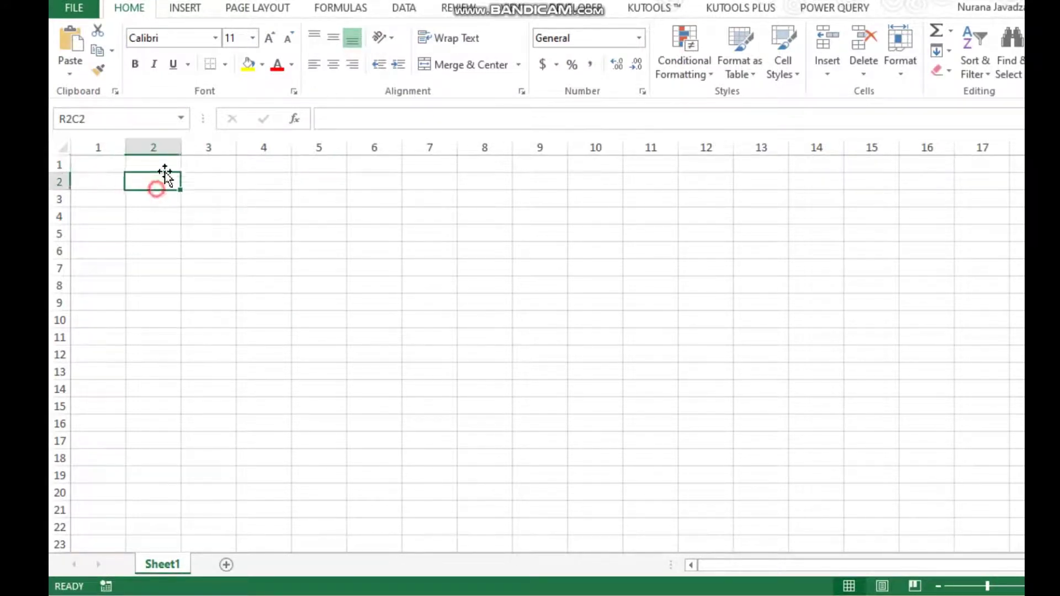
{"action": "left_click", "coordinate": [156, 164]}
{"action": "left_click_drag", "start_coordinate": [97, 145], "coordinate": [928, 148]}
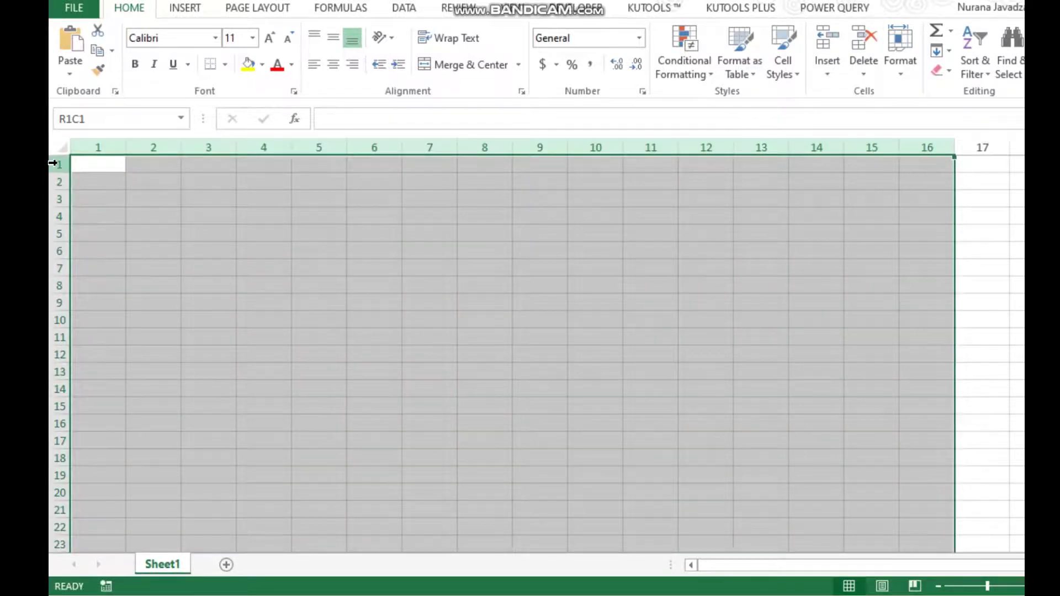
{"action": "left_click_drag", "start_coordinate": [59, 164], "coordinate": [51, 538]}
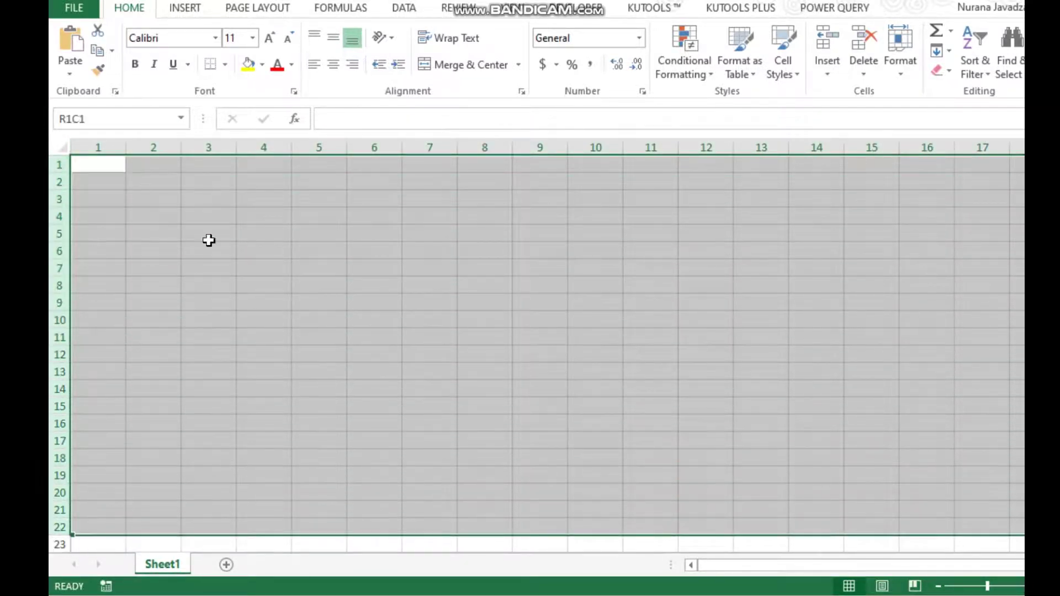
{"action": "left_click", "coordinate": [208, 216]}
{"action": "left_click", "coordinate": [105, 145]}
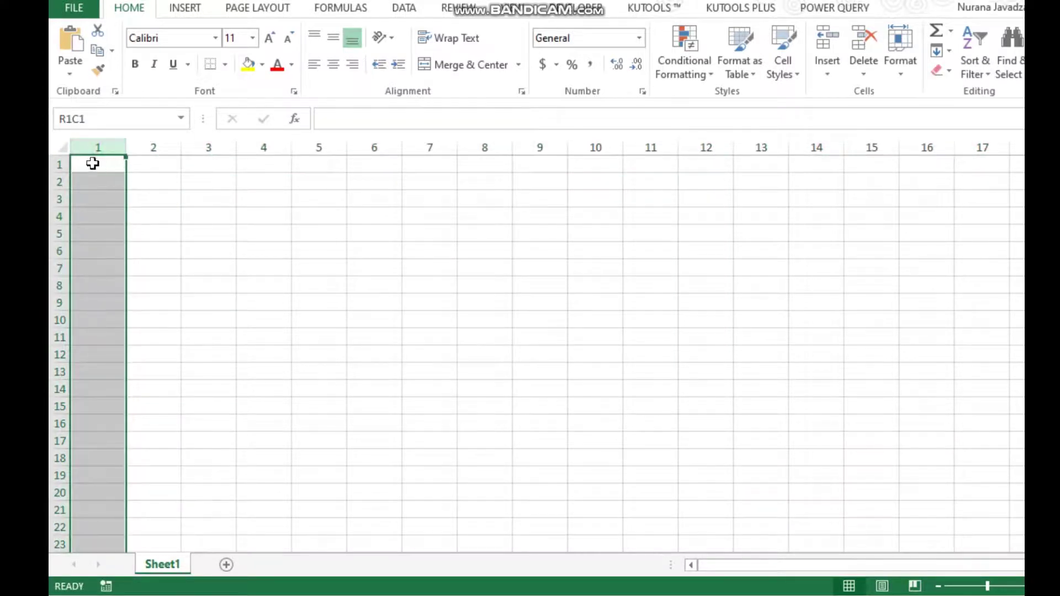
{"action": "left_click", "coordinate": [91, 163]}
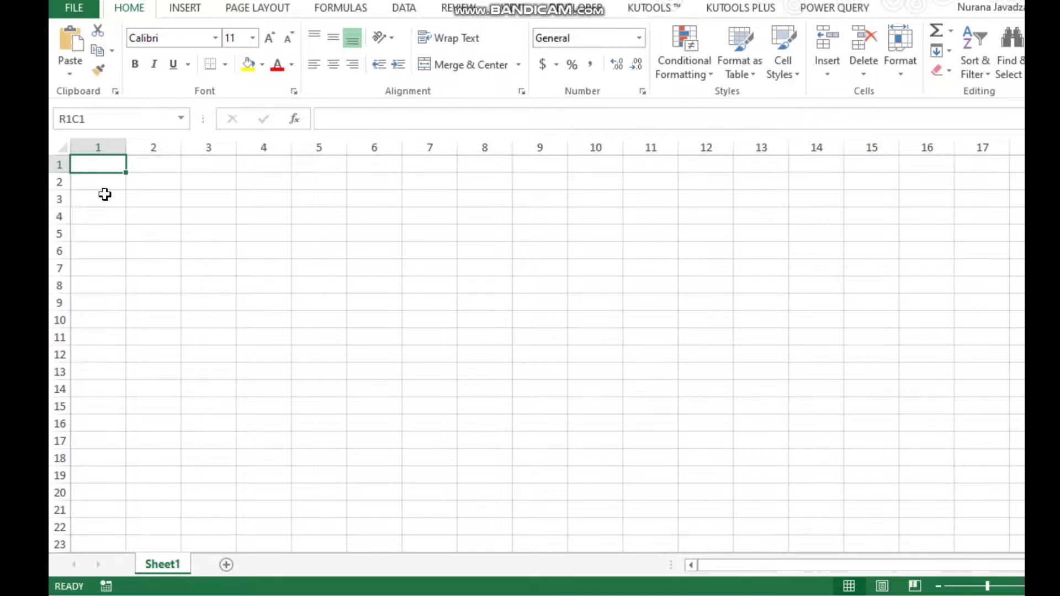
{"action": "left_click", "coordinate": [111, 144]}
{"action": "left_click", "coordinate": [101, 168]}
- Check Name Box addresses R1C1 and R2C2, select row 2 and column 2, then visit R3C2, R2C3, R4C5
{"action": "left_click", "coordinate": [108, 119]}
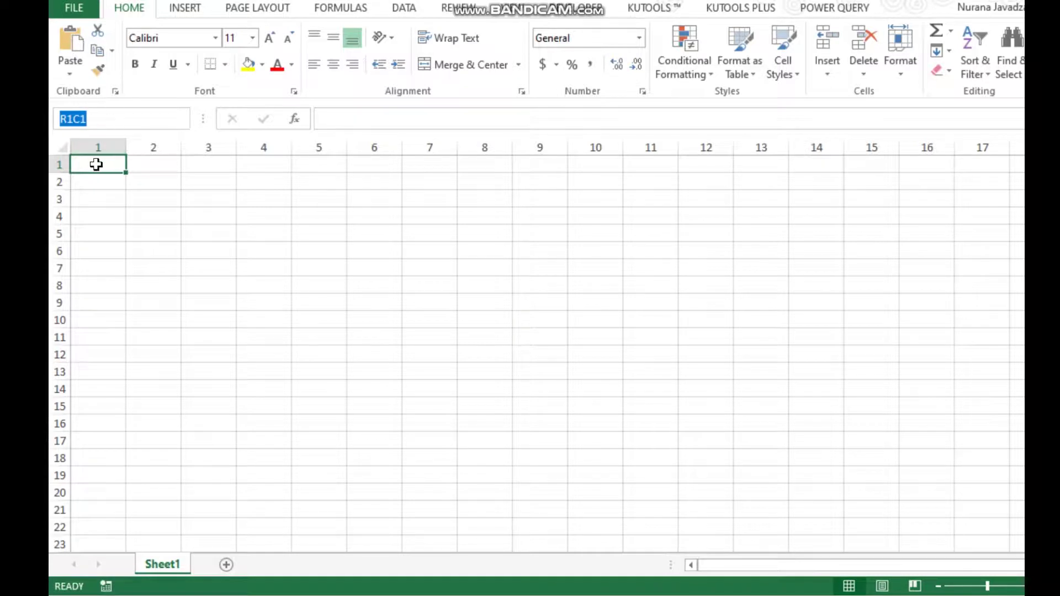
{"action": "left_click", "coordinate": [158, 181]}
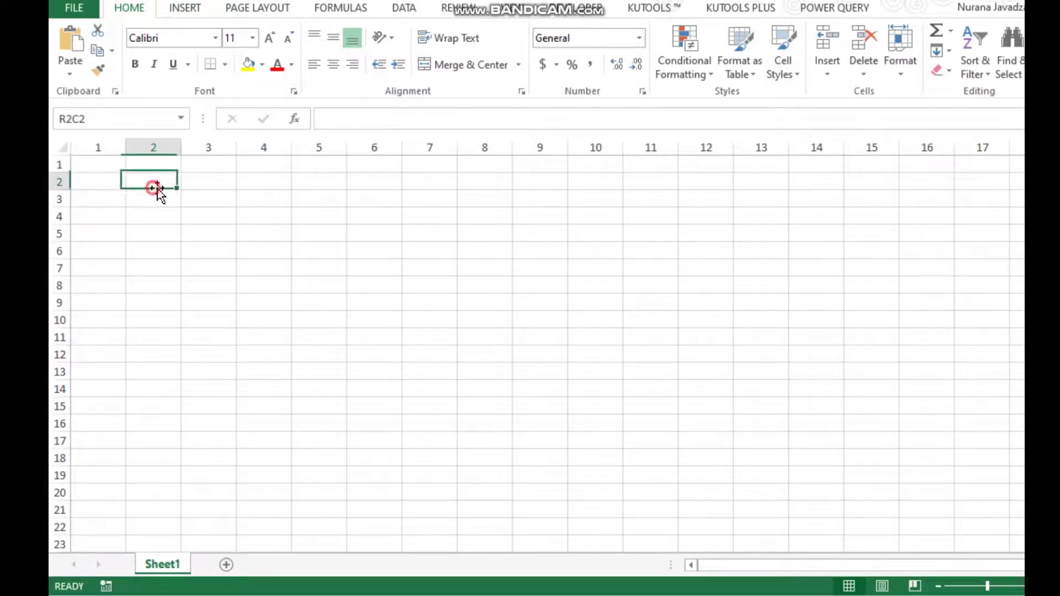
{"action": "left_click", "coordinate": [127, 119]}
{"action": "left_click", "coordinate": [111, 118]}
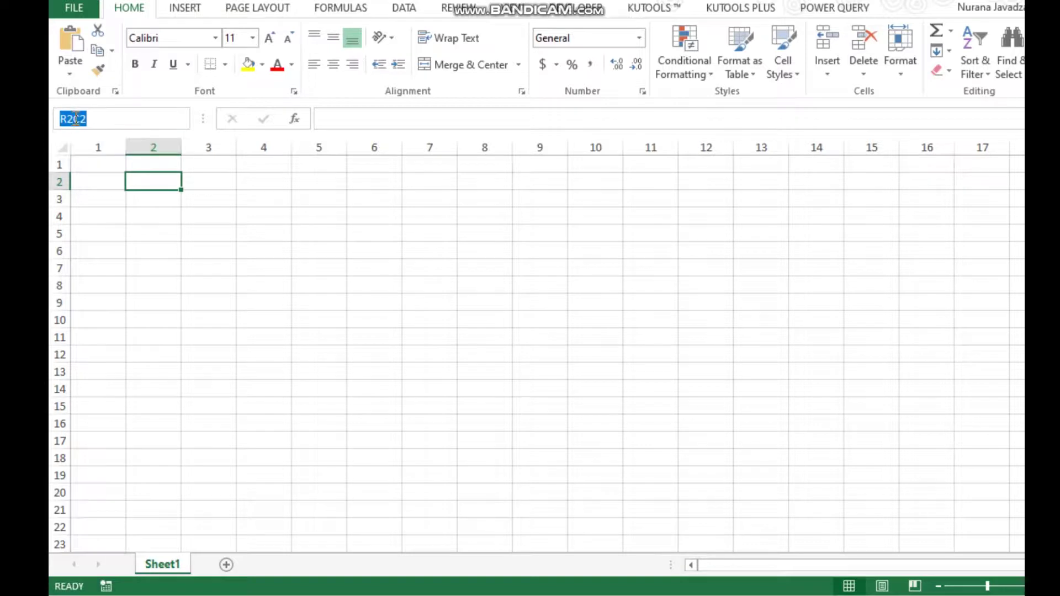
{"action": "left_click", "coordinate": [59, 181]}
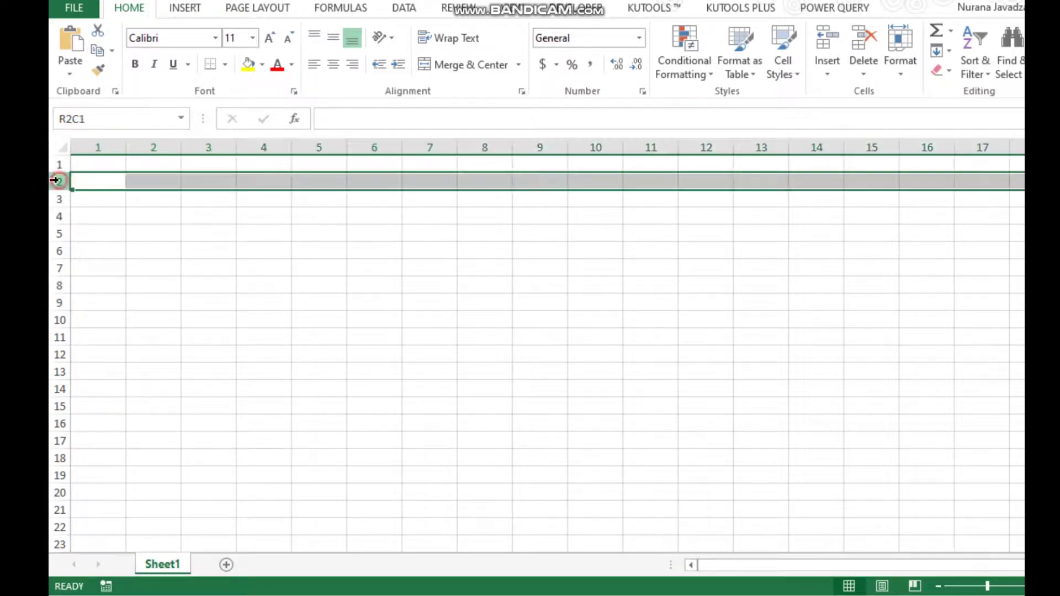
{"action": "left_click", "coordinate": [159, 147]}
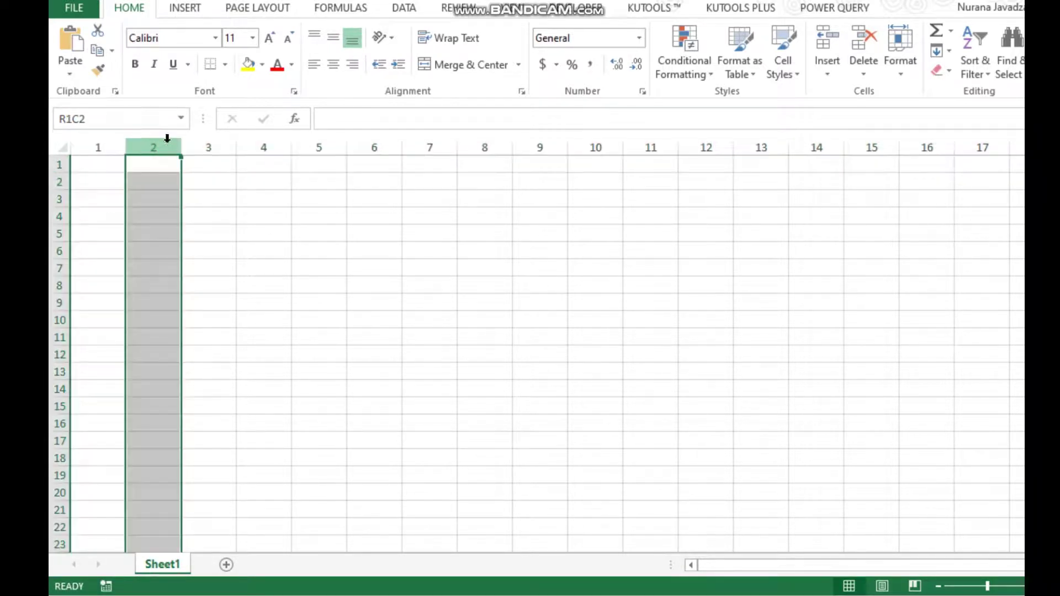
{"action": "left_click", "coordinate": [160, 183]}
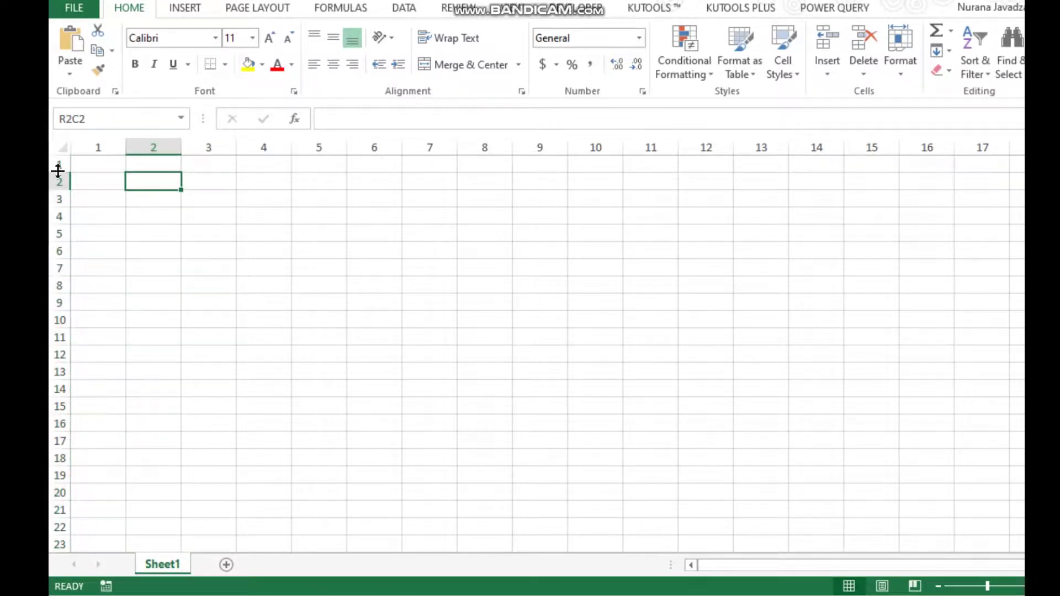
{"action": "left_click", "coordinate": [150, 200]}
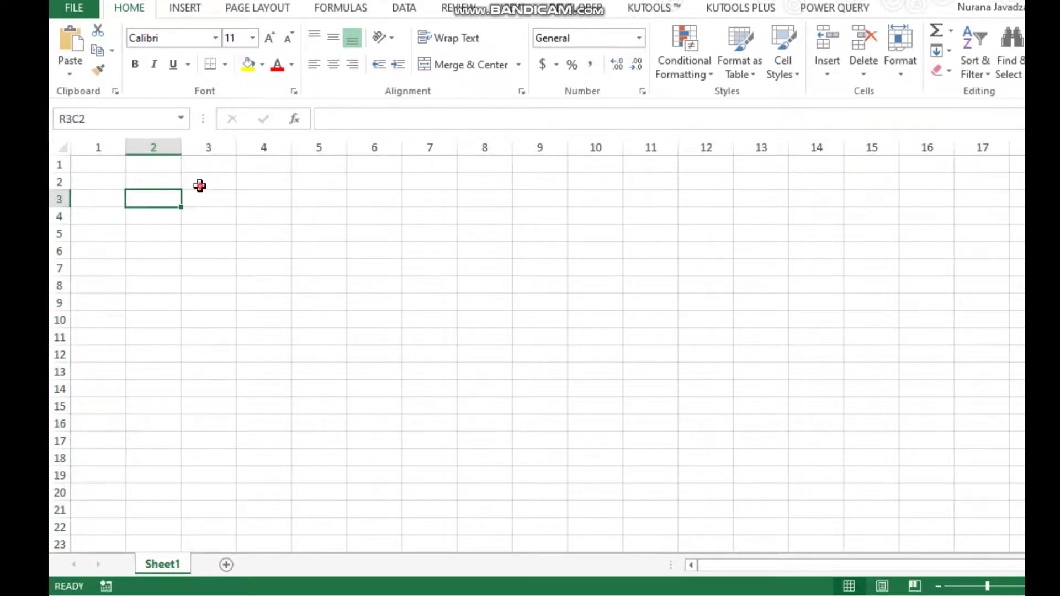
{"action": "left_click", "coordinate": [201, 185]}
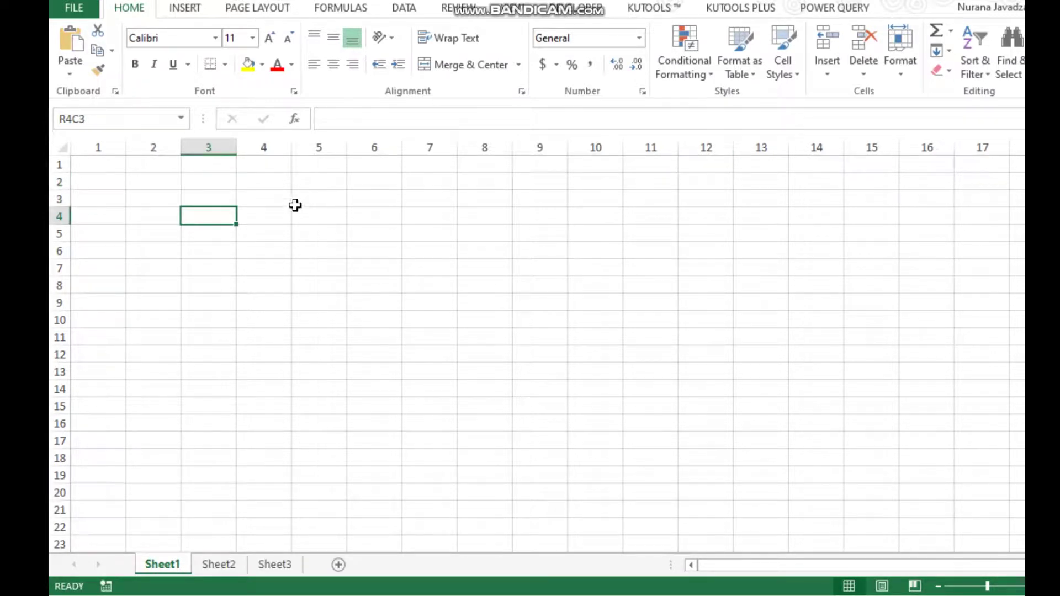
{"action": "left_click", "coordinate": [295, 217]}
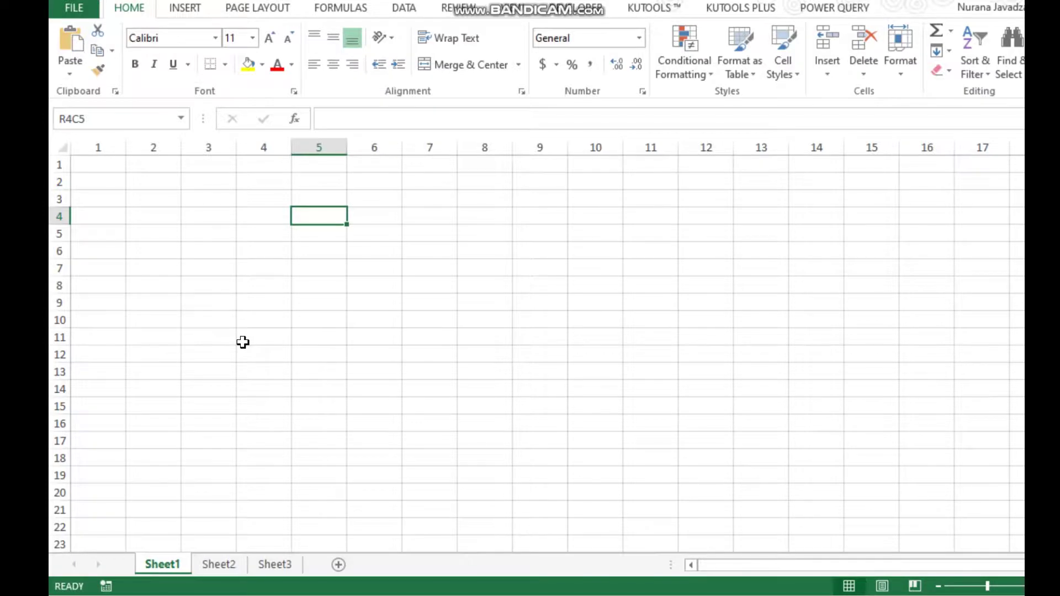
- Uncheck R1C1 reference style on the Formulas page of Excel Options and apply
{"action": "key", "text": "ctrl+o"}
{"action": "left_click", "coordinate": [102, 392]}
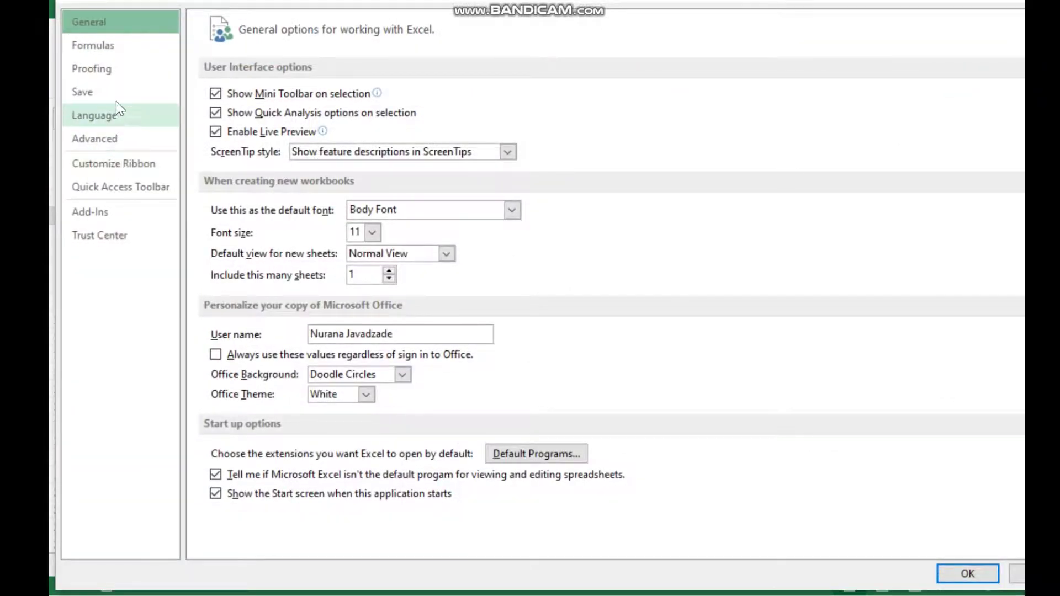
{"action": "left_click", "coordinate": [121, 47]}
{"action": "left_click", "coordinate": [216, 222]}
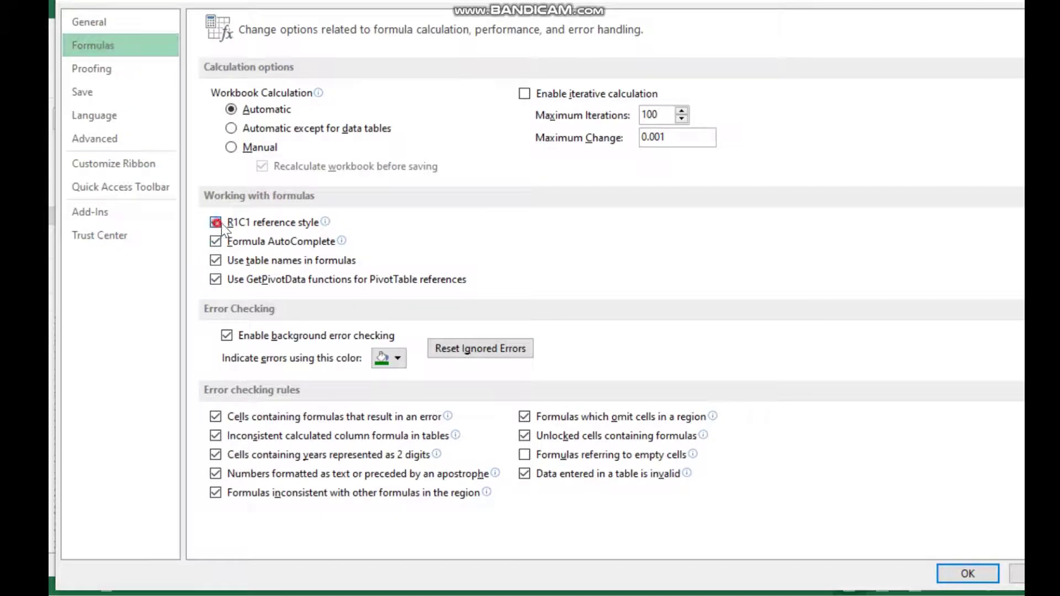
{"action": "left_click", "coordinate": [967, 573]}
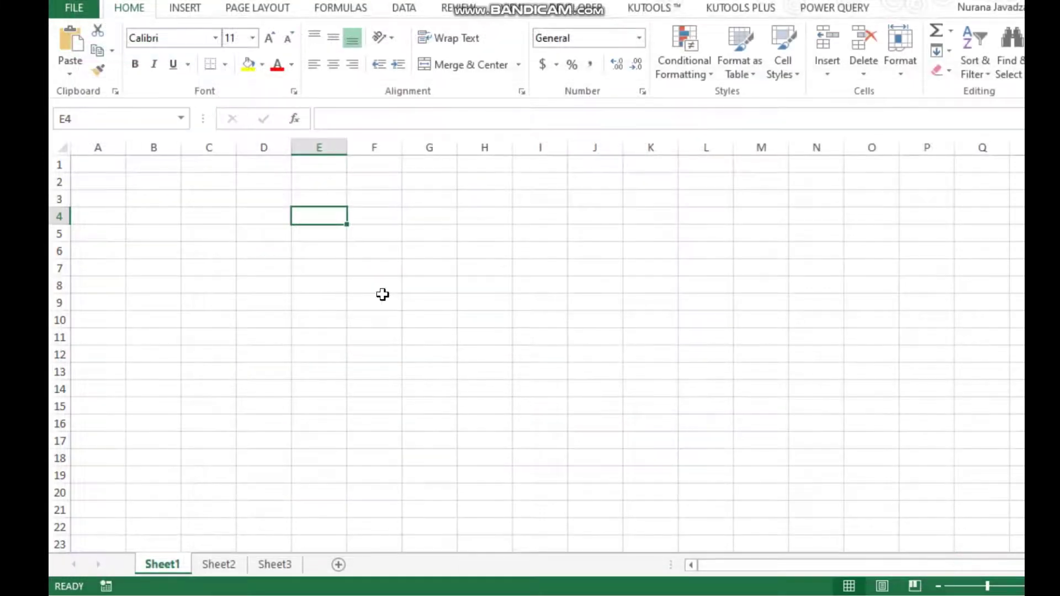
- Select columns A through M and cell B2 to confirm A1-style labels are back
{"action": "mouse_move", "coordinate": [108, 145]}
{"action": "left_mouse_down"}
{"action": "mouse_move", "coordinate": [441, 182]}
{"action": "mouse_move", "coordinate": [753, 171]}
{"action": "left_mouse_up"}
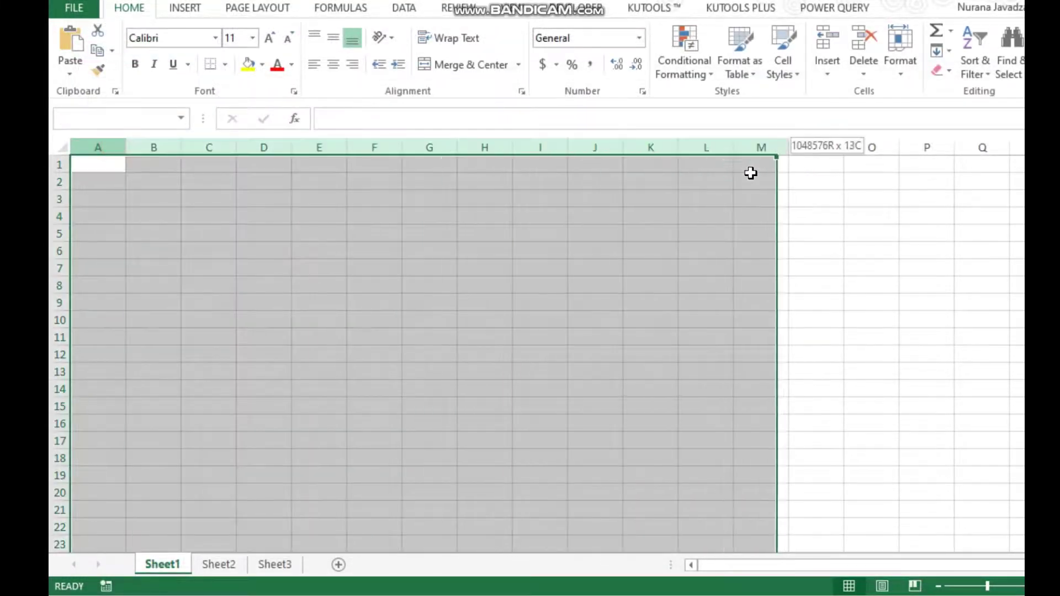
{"action": "left_click", "coordinate": [159, 188]}
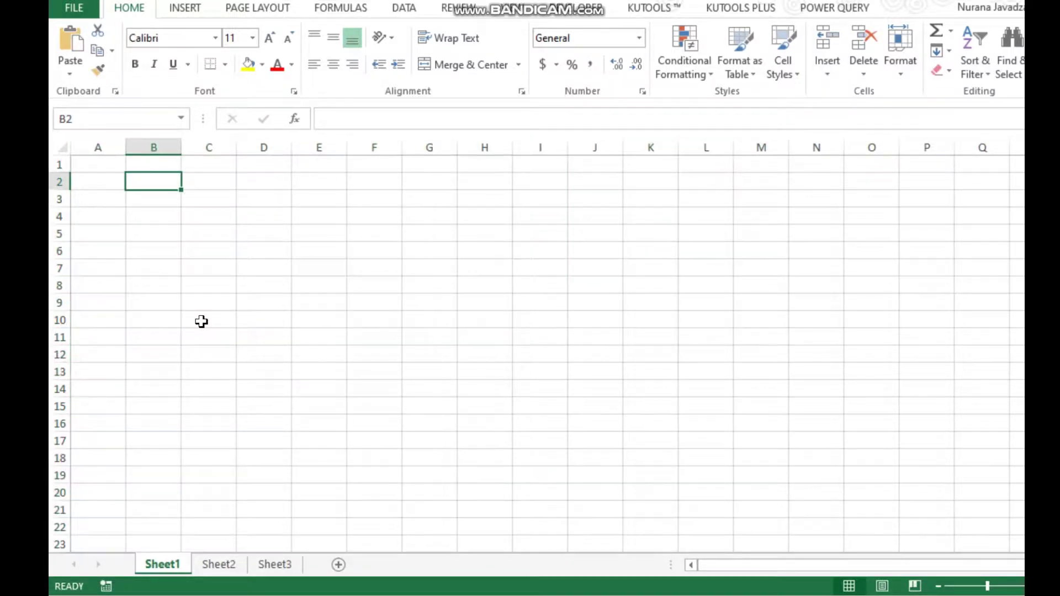
{"action": "key", "text": "ctrl+o"}
- Open Excel Options and go via Formulas and Proofing to the Save page (.xlsx, AutoRecover every 5 minutes)
{"action": "left_click", "coordinate": [82, 393]}
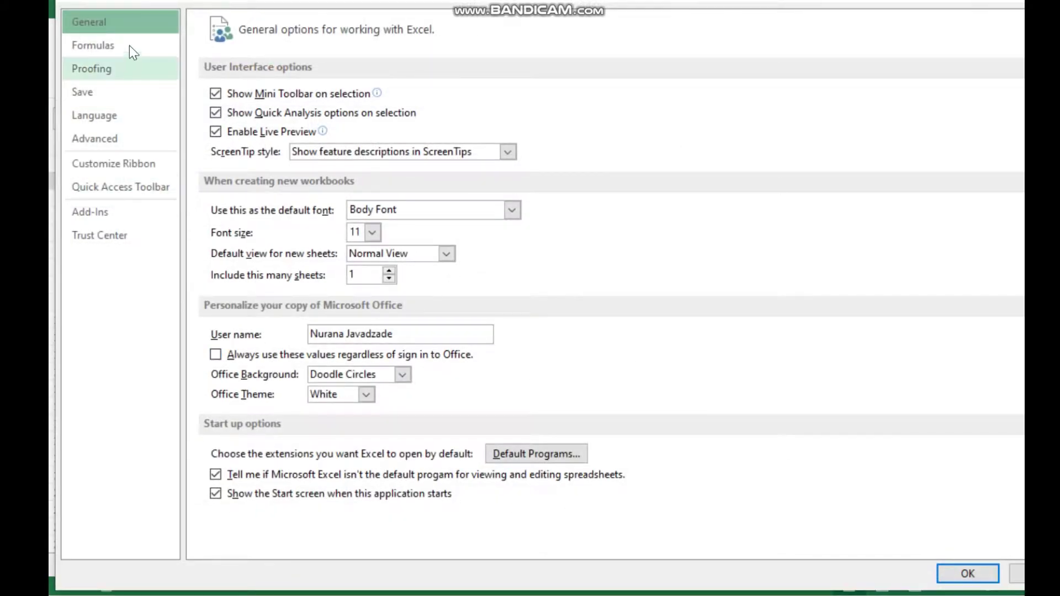
{"action": "left_click", "coordinate": [130, 46]}
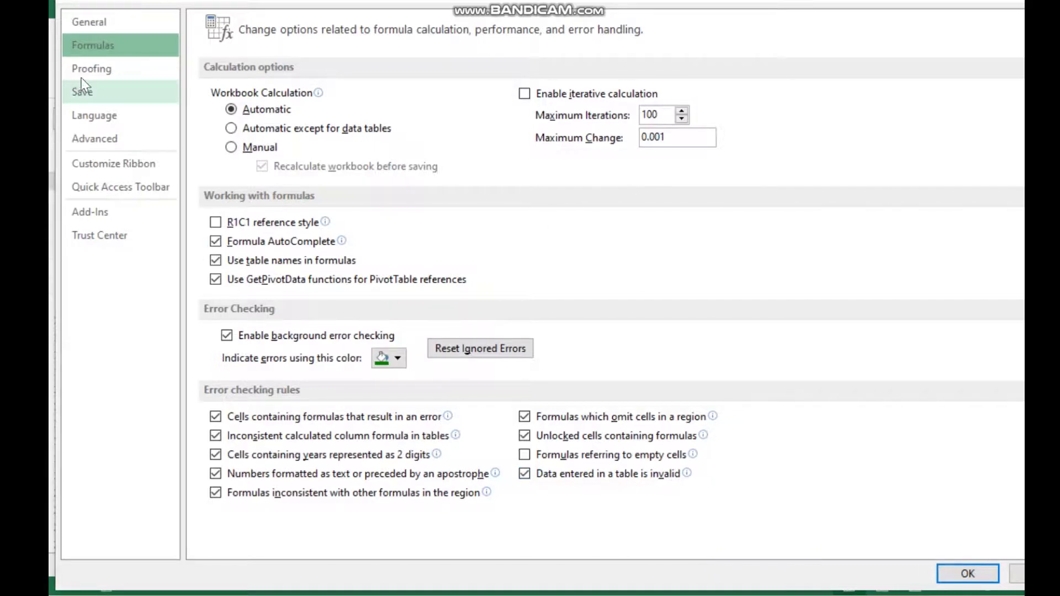
{"action": "left_click", "coordinate": [106, 70]}
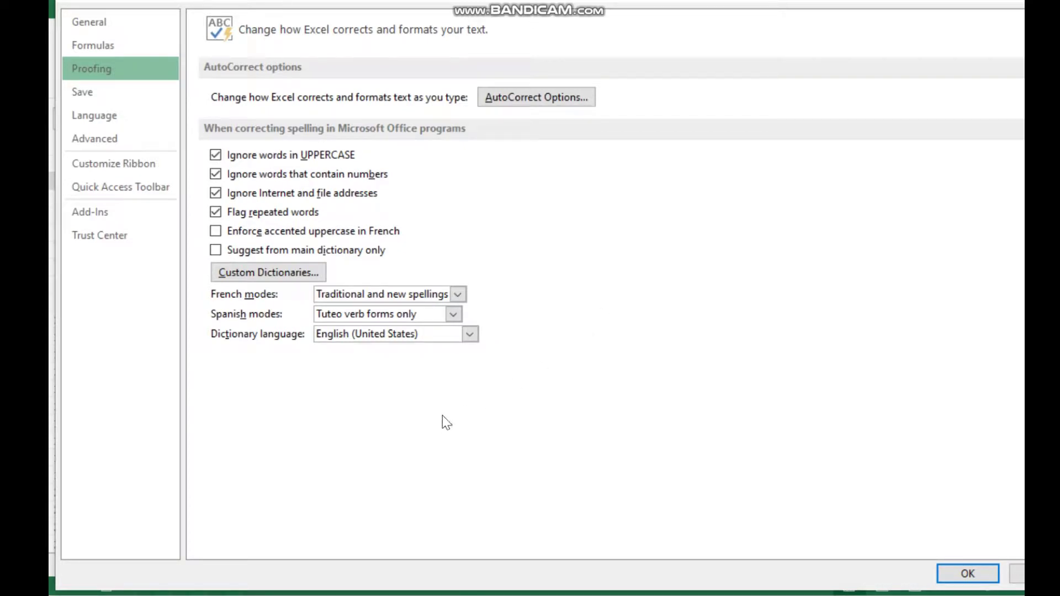
{"action": "left_click", "coordinate": [84, 91]}
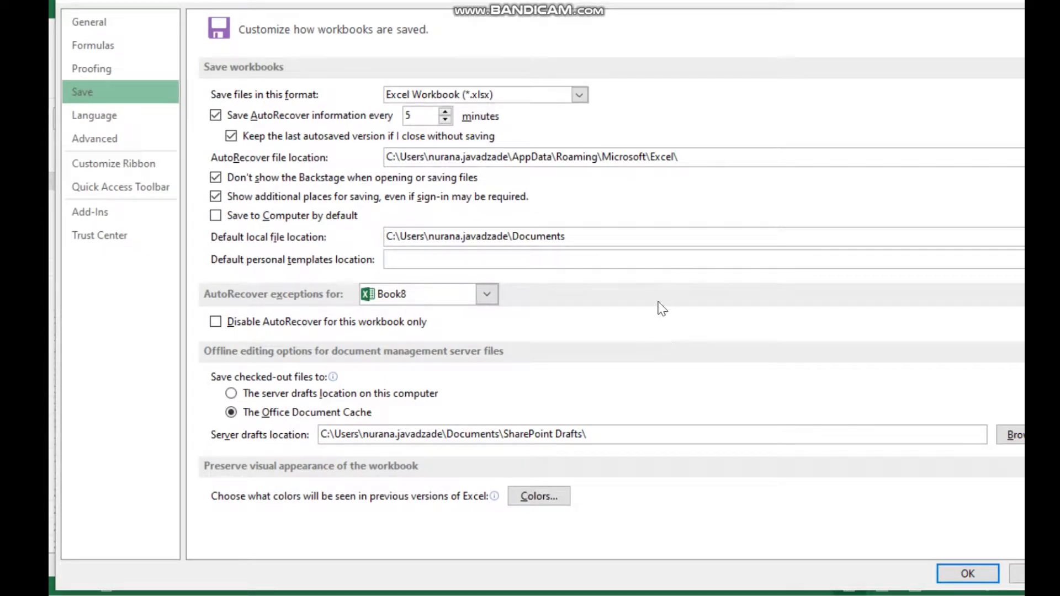
{"action": "left_click", "coordinate": [525, 95]}
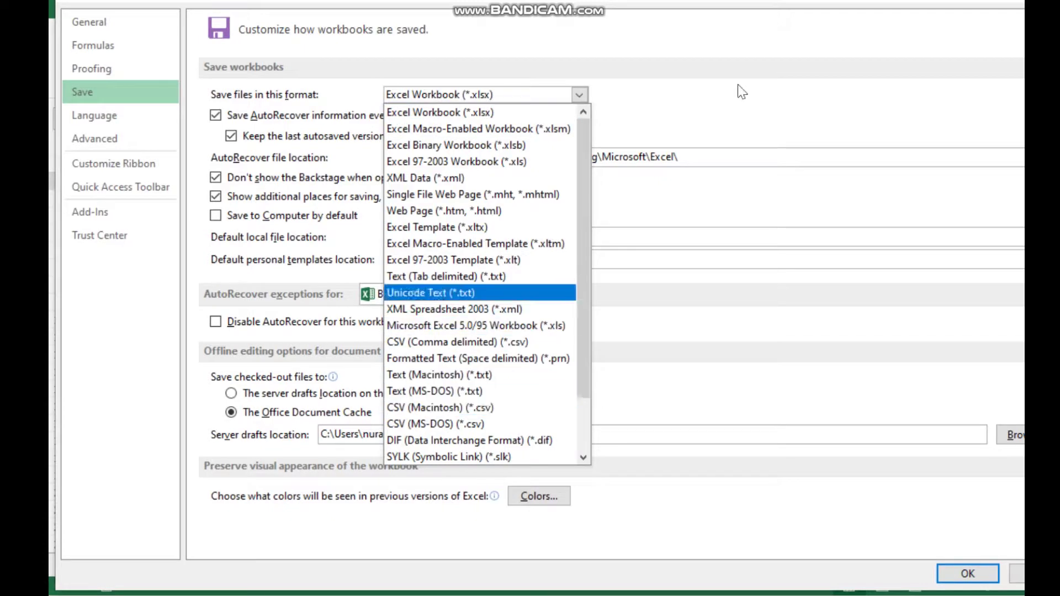
{"action": "left_click", "coordinate": [724, 92]}
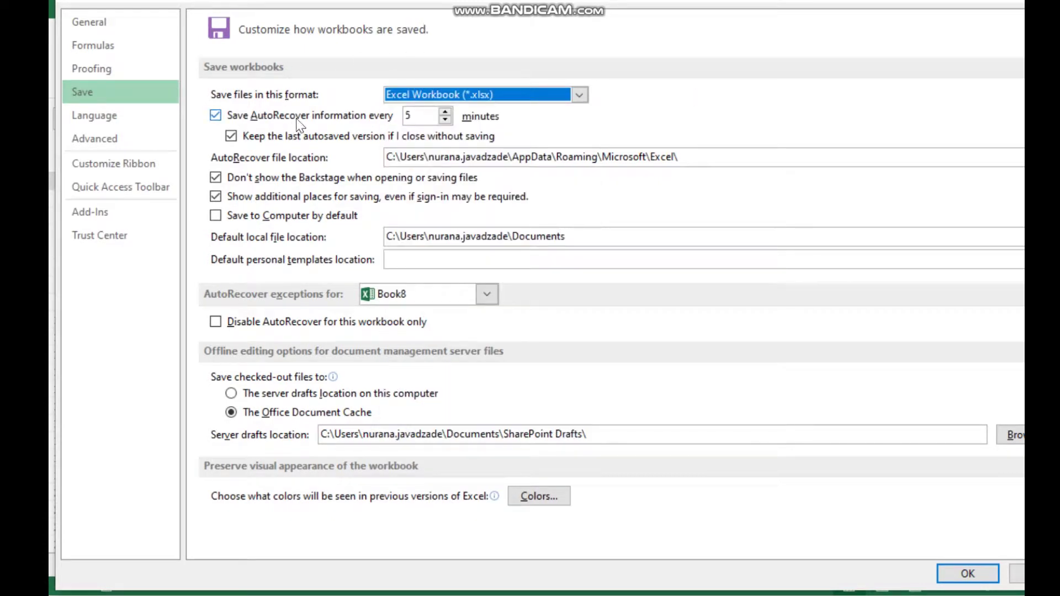
{"action": "double_click", "coordinate": [424, 115]}
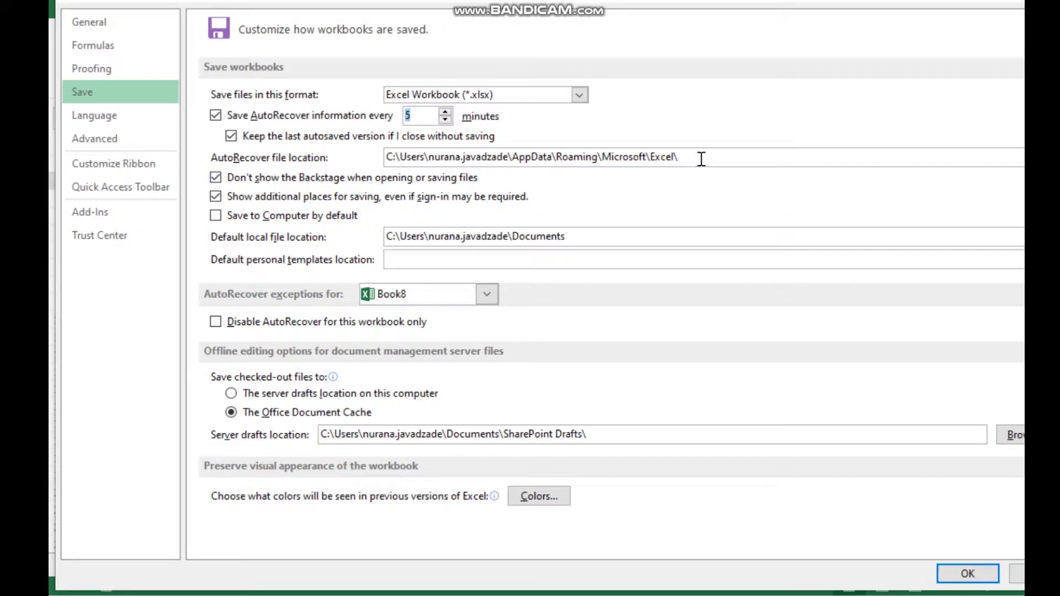
{"action": "left_click_drag", "start_coordinate": [701, 158], "coordinate": [386, 157]}
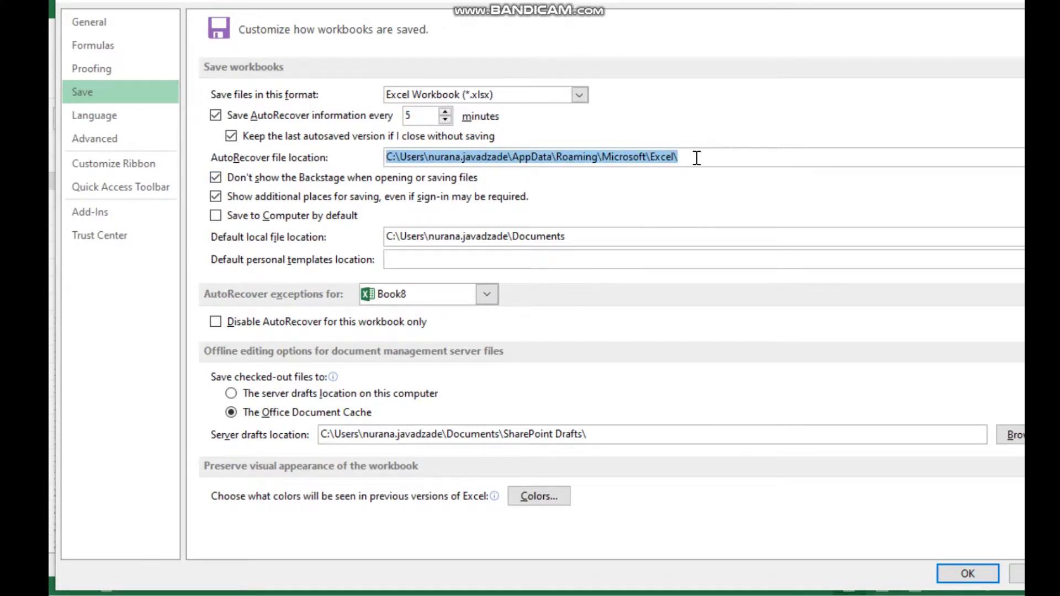
{"action": "left_click_drag", "start_coordinate": [700, 157], "coordinate": [374, 155]}
- Toggle Disable AutoRecover for Book8 on and back off, then view the Language page
{"action": "left_click", "coordinate": [216, 322]}
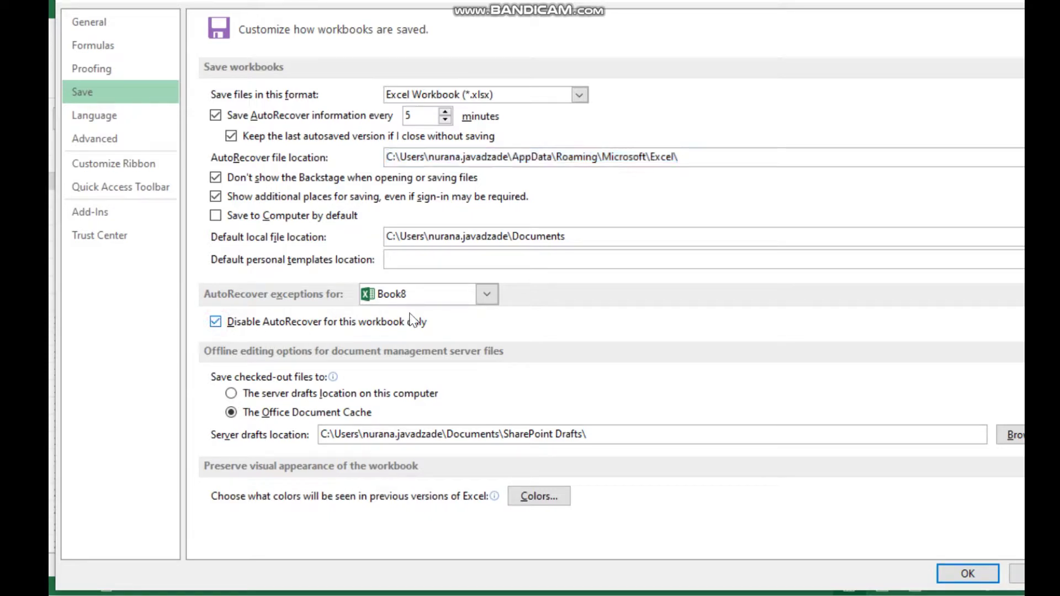
{"action": "left_click", "coordinate": [484, 294]}
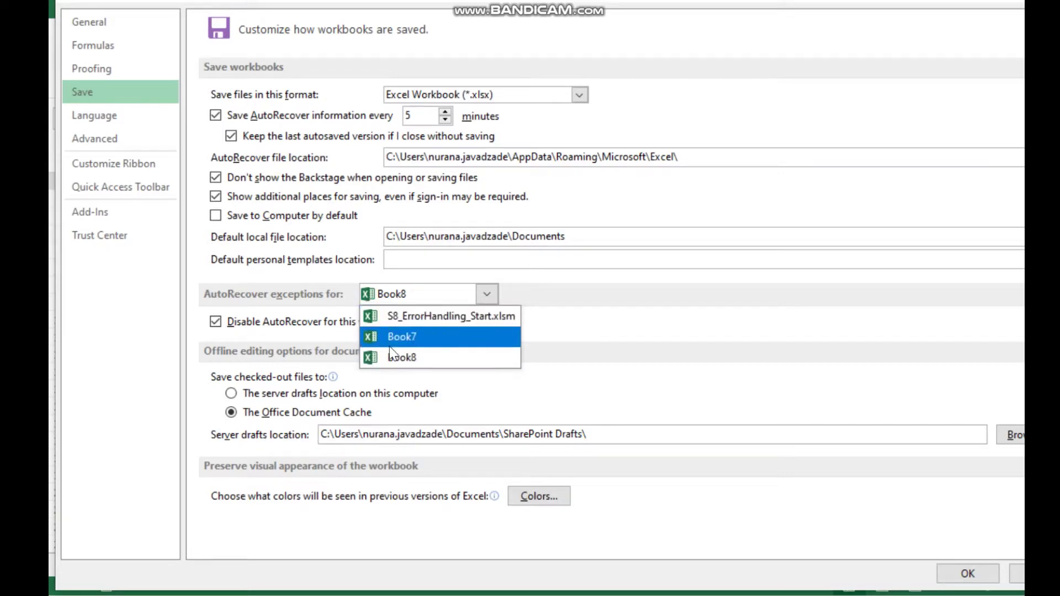
{"action": "left_click", "coordinate": [241, 328]}
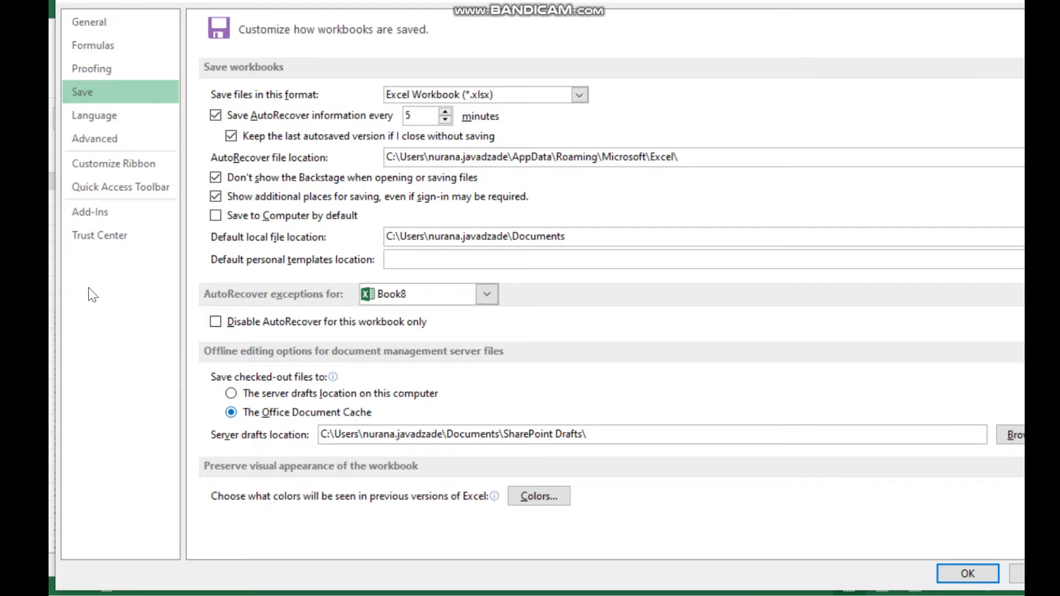
{"action": "left_click", "coordinate": [87, 117]}
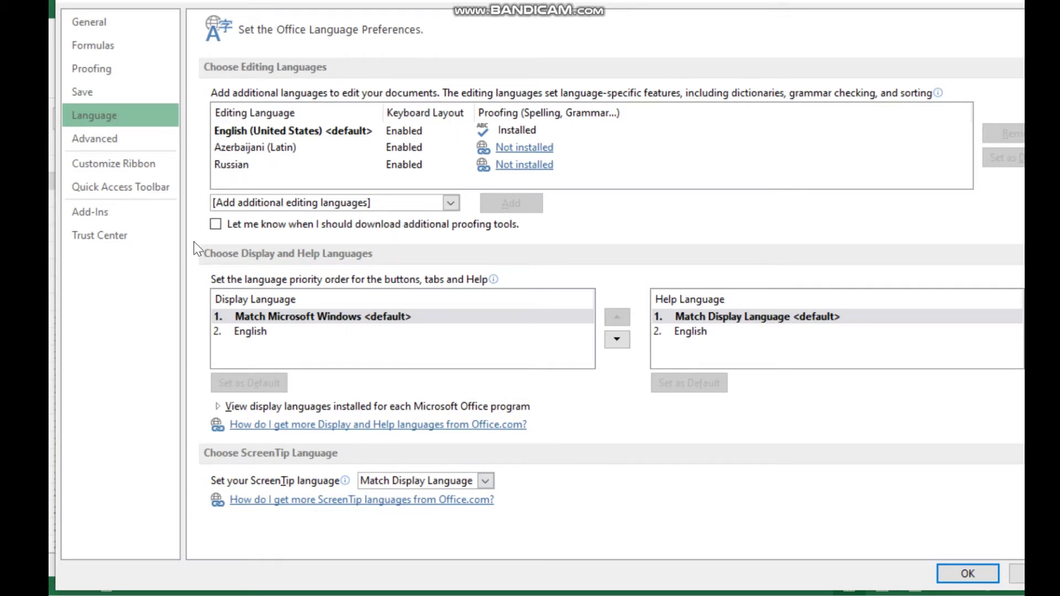
- Switch Excel Options to the Advanced page to view editing options like Enter-moves-selection-Down
{"action": "left_click", "coordinate": [134, 148]}
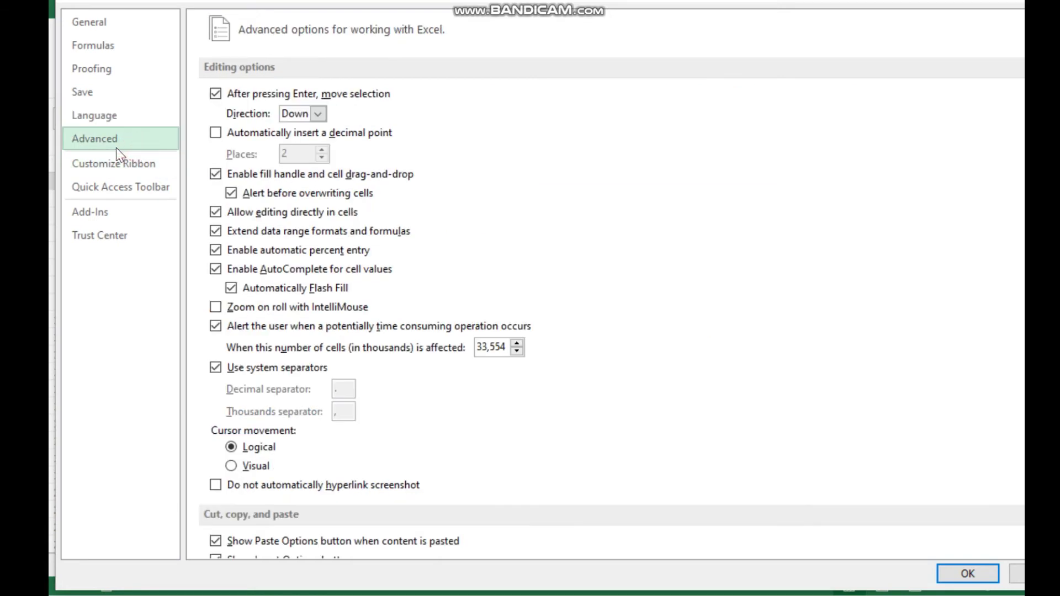